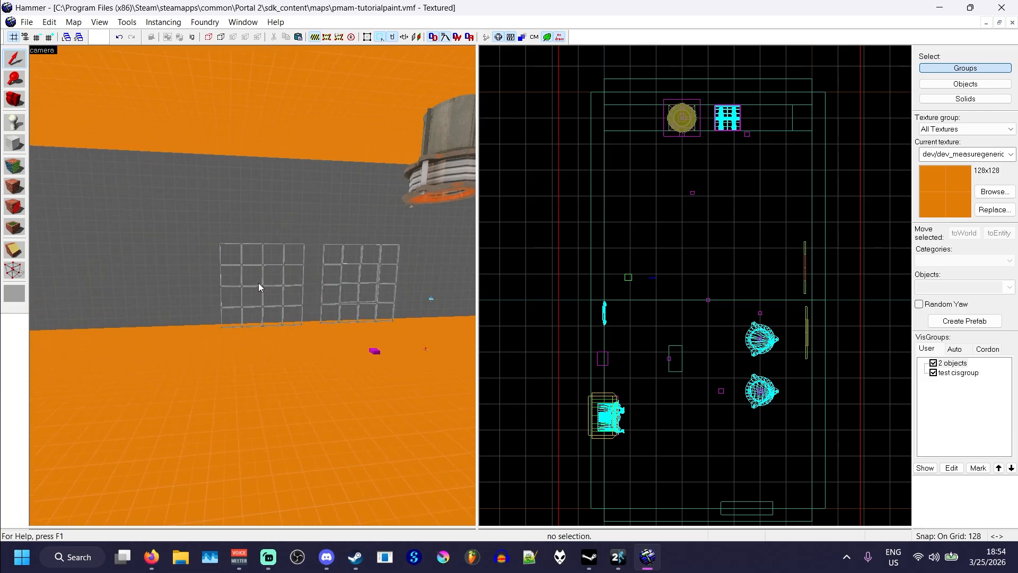
- Check the Paint in map setting in the map's worldspawn properties, then close them and clear the selection
left_click(74, 23)
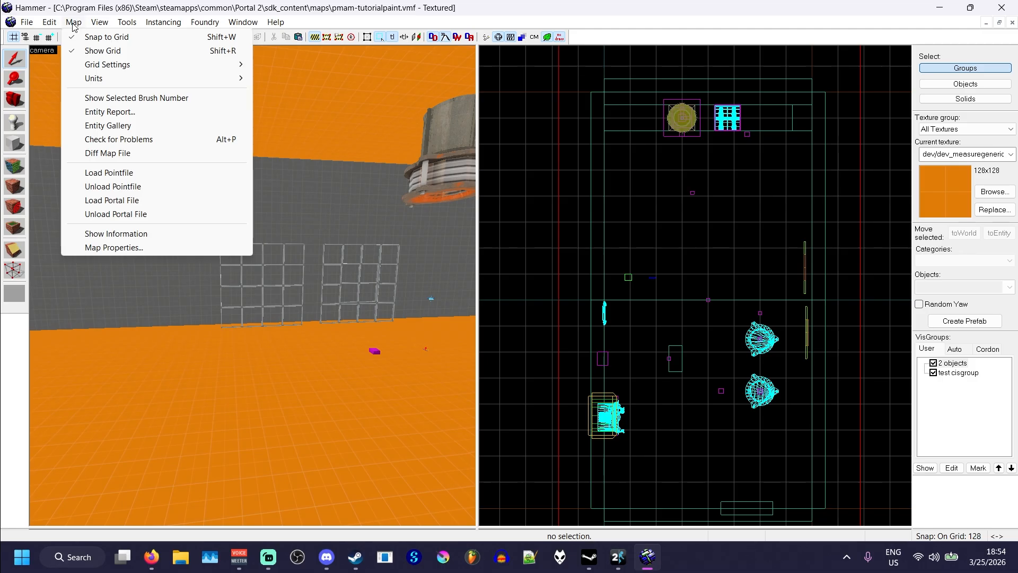
left_click(114, 247)
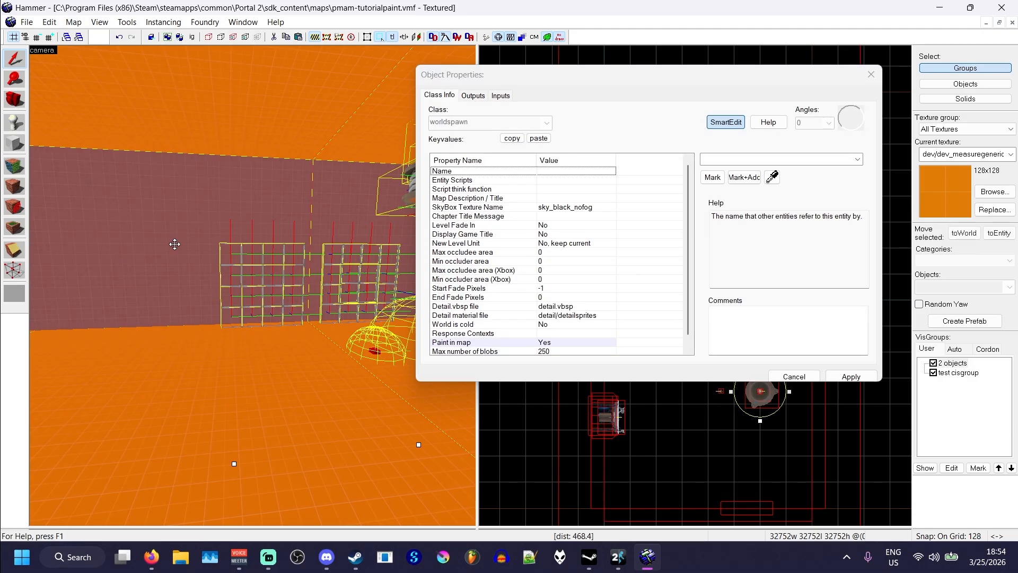
scroll(490, 316, "down", 1)
left_click(461, 333)
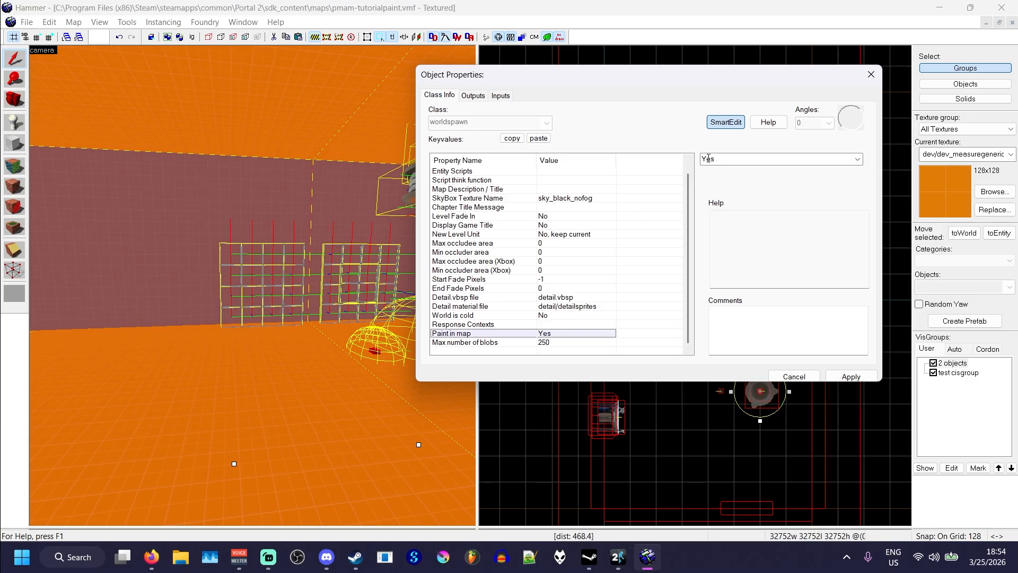
left_click(488, 395)
left_click(871, 74)
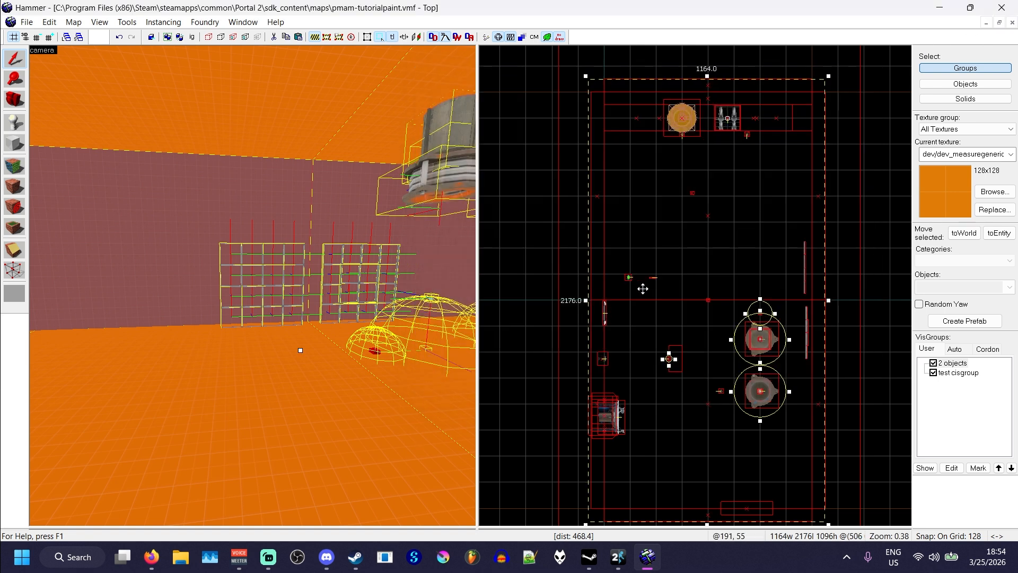
key("Escape")
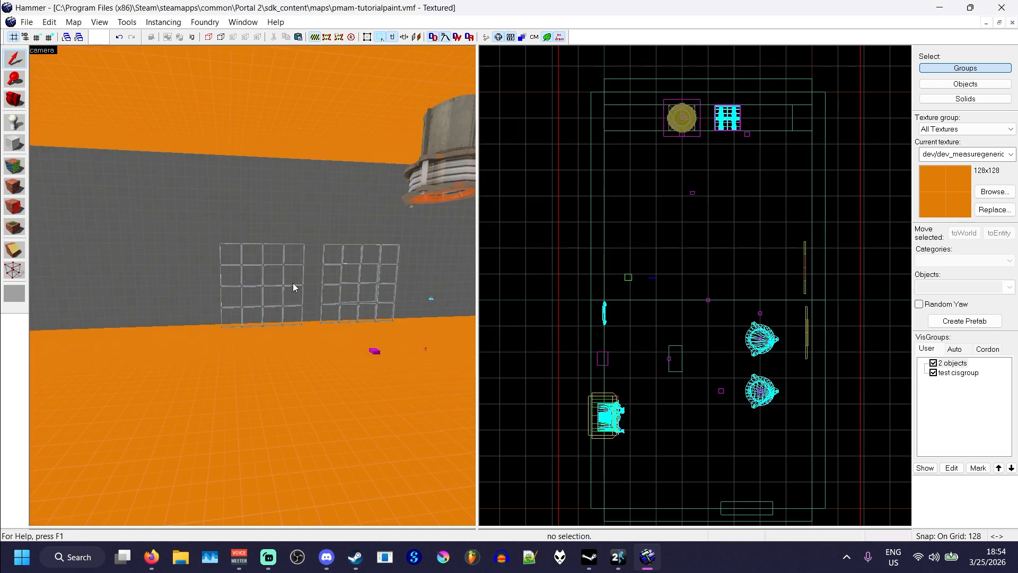
- Inspect the properties of the light entity near the ceiling, then close them and deselect the light
key("z")
key("w")
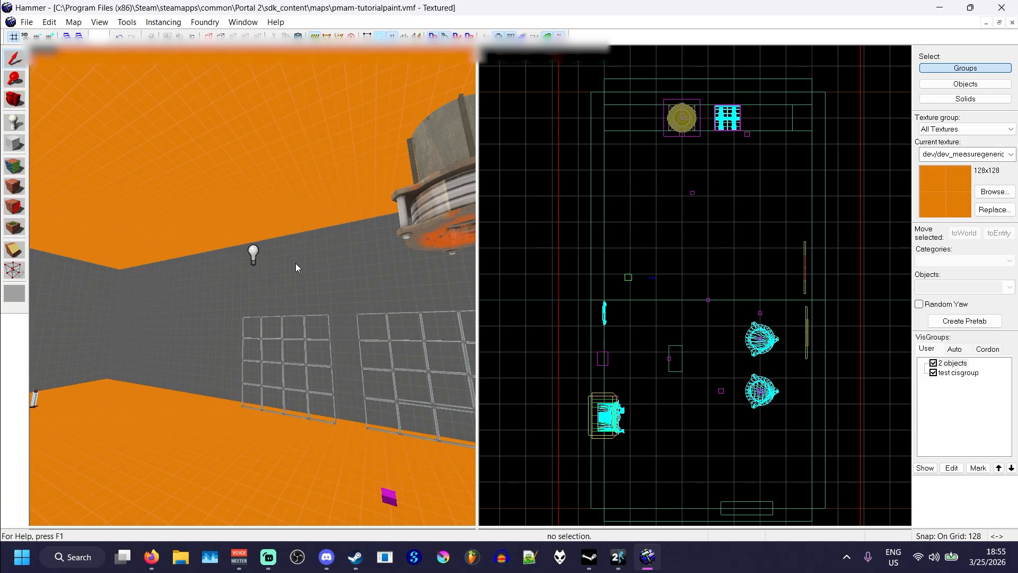
double_click(258, 257)
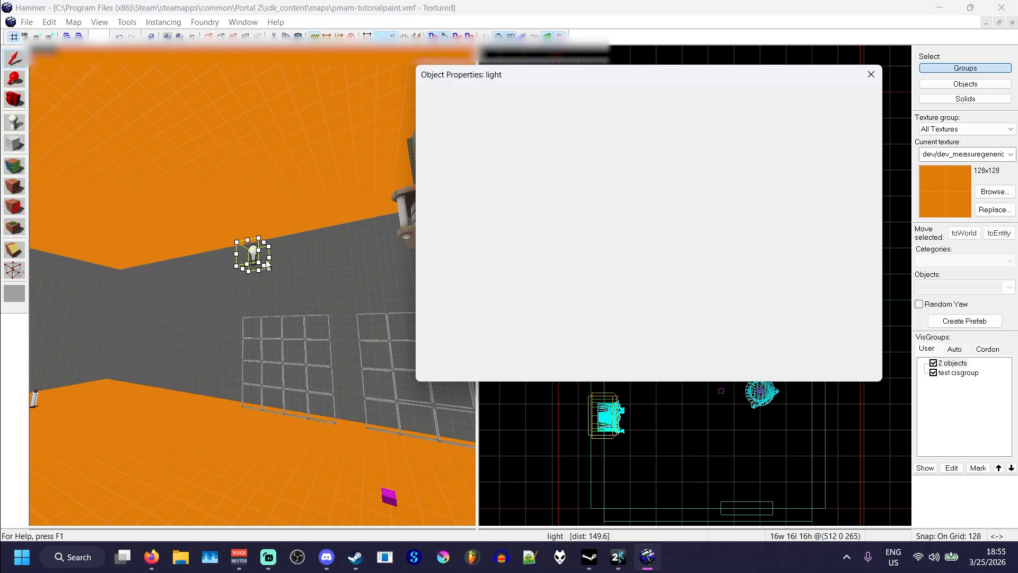
key("s")
key("z")
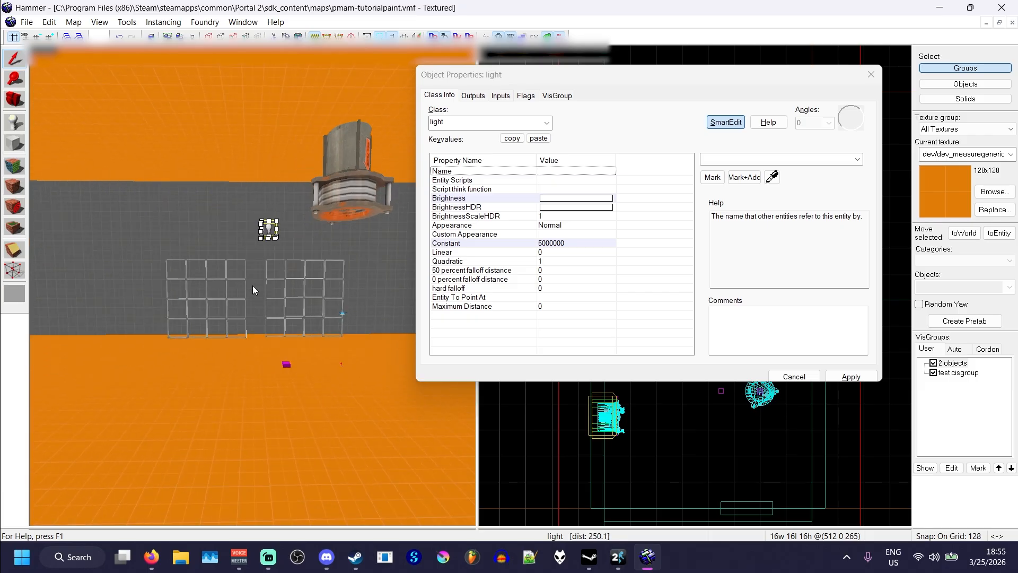
left_click(870, 84)
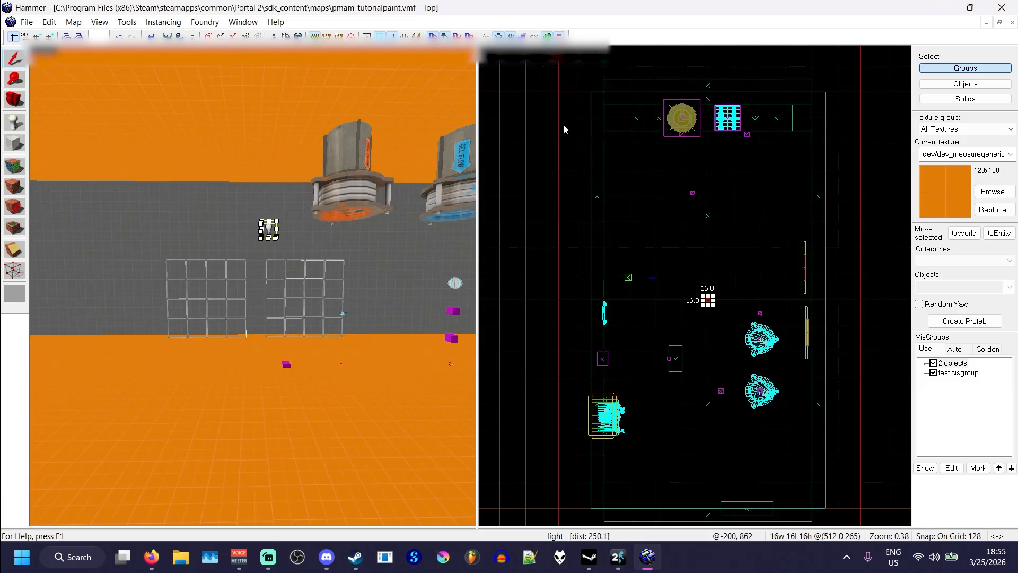
left_click(563, 125)
- Name the info_paint_sprayer entity under the orange gel dropper "paintsprayer" and apply the change
key("z")
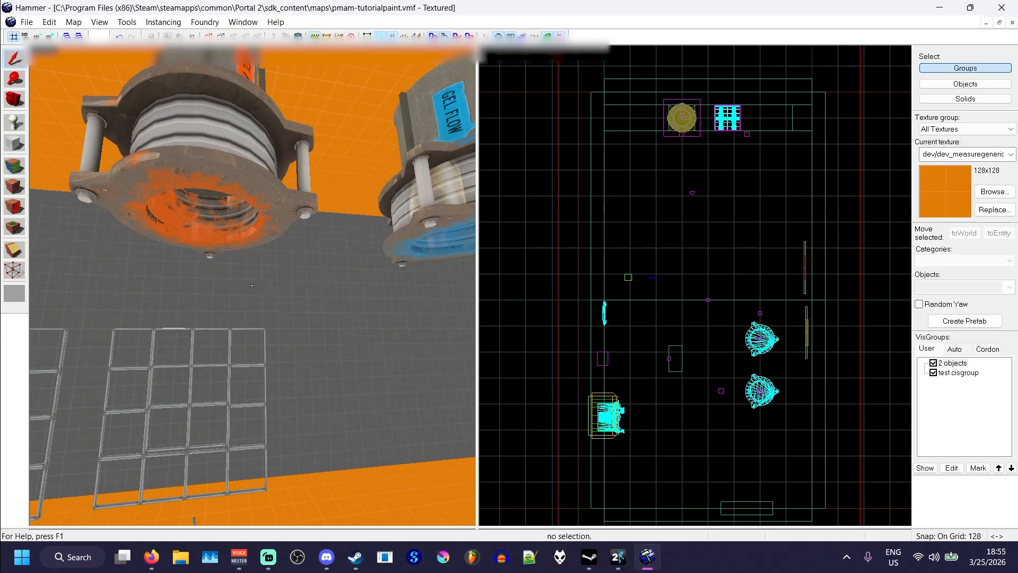
key("w")
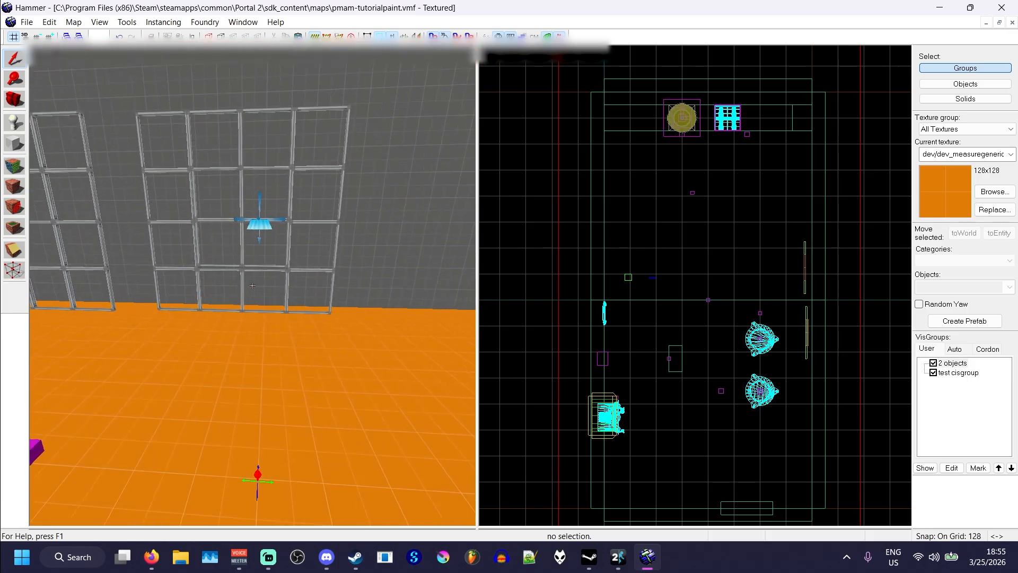
key("z")
double_click(246, 286)
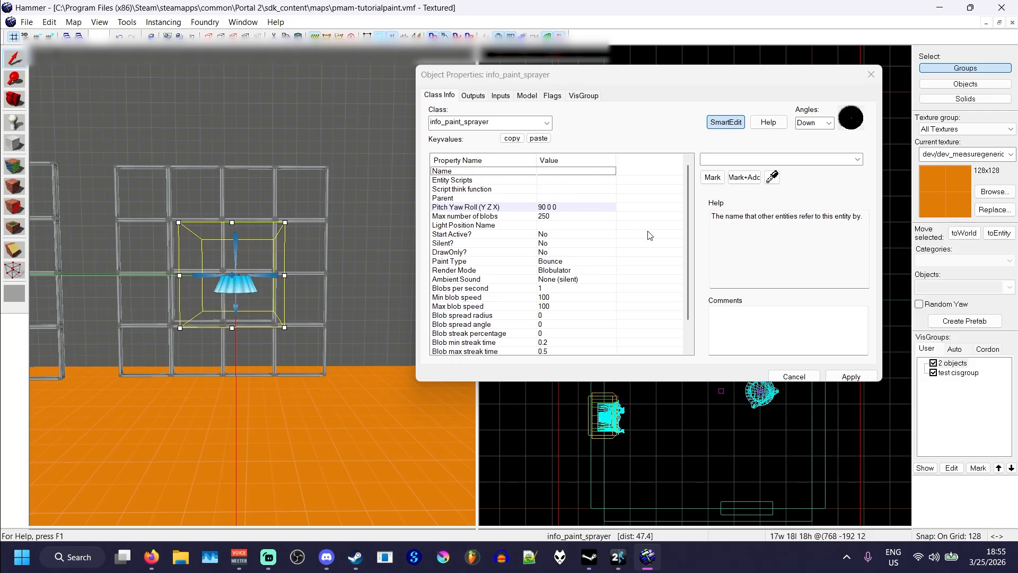
left_click(710, 162)
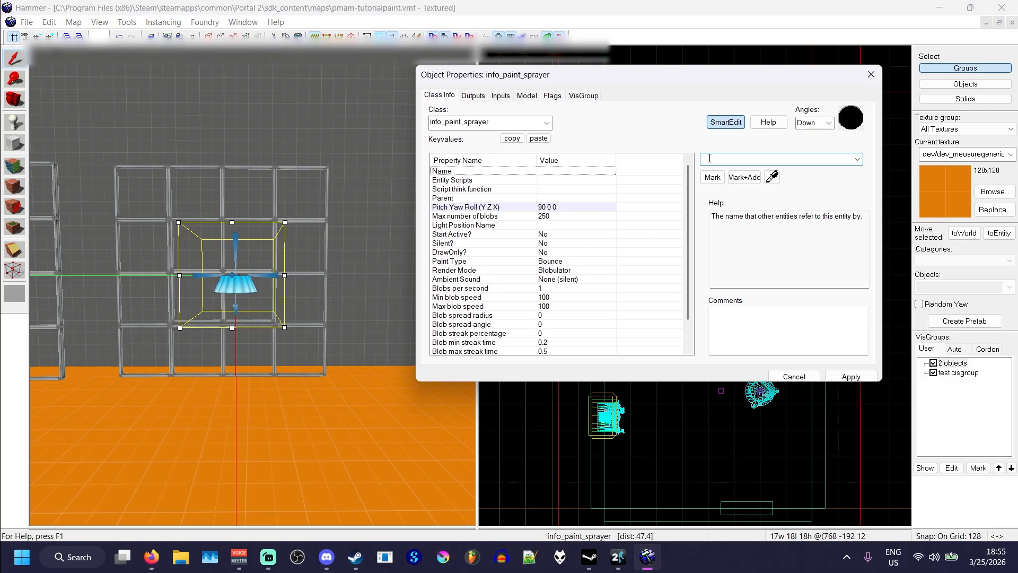
type("paintsprayer")
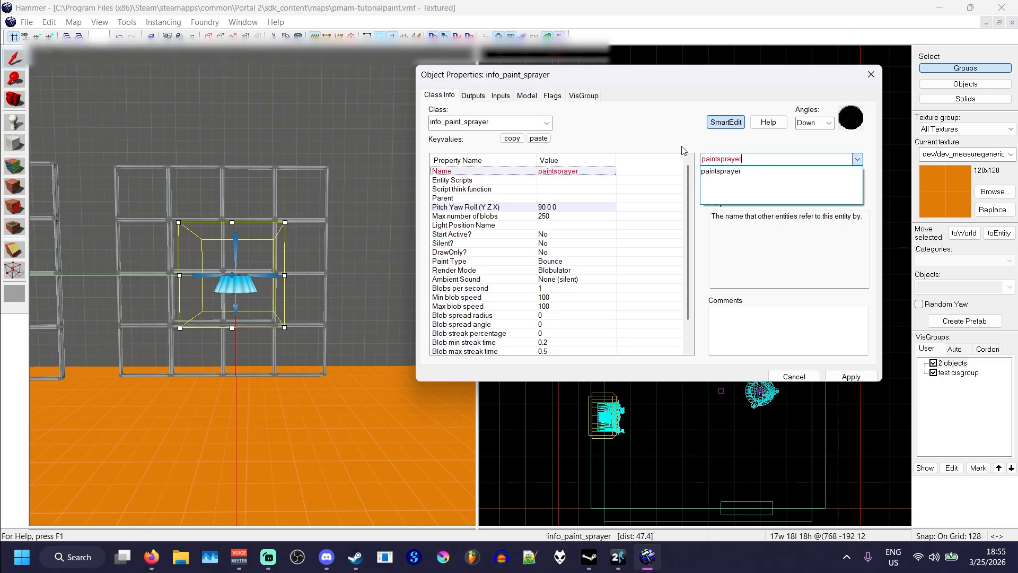
left_click(851, 376)
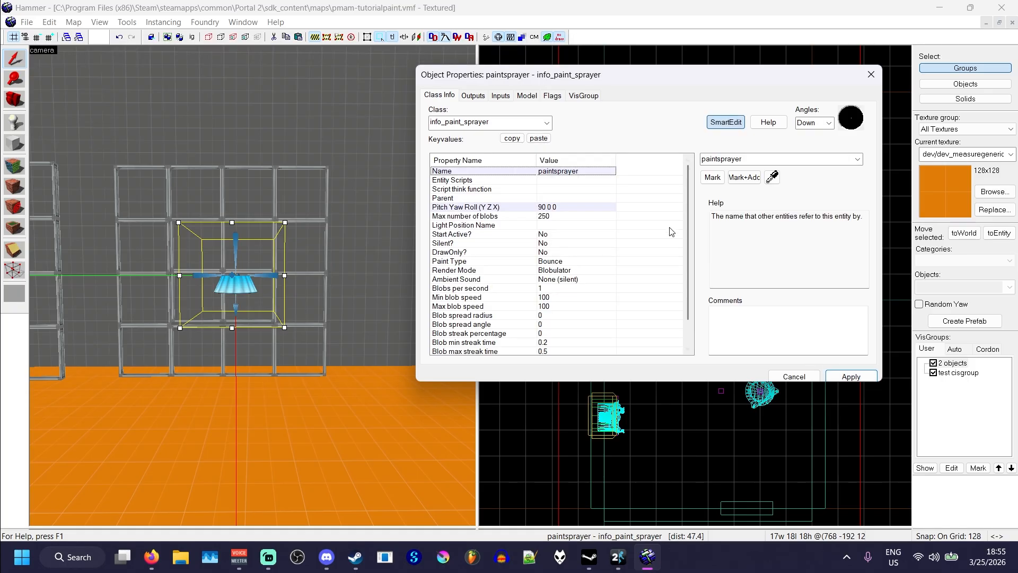
- Set the paint sprayer's Start Active? option to Yes and its Paint Type to Speed, applying both changes
left_click(566, 234)
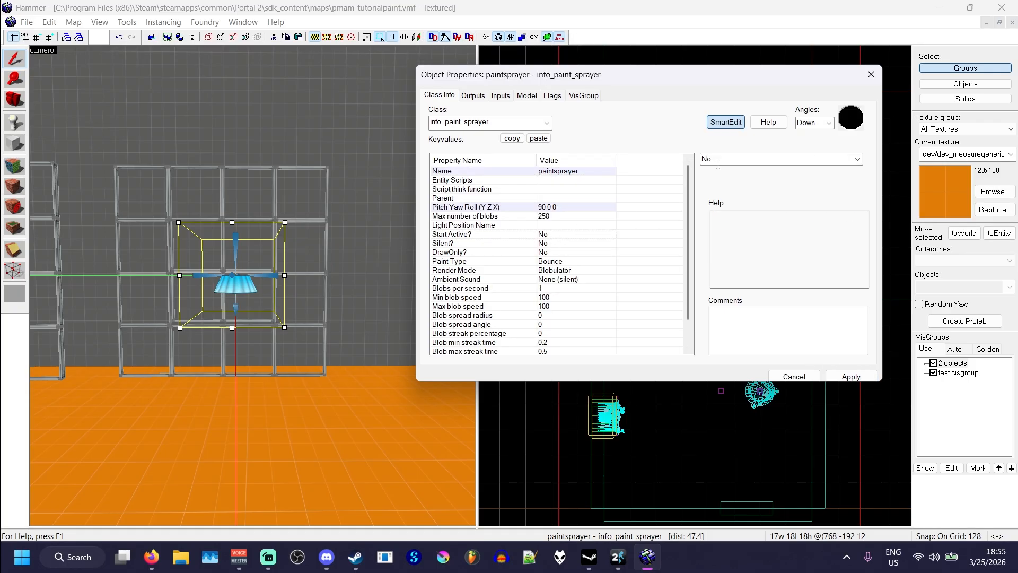
scroll(720, 161, "down", 1)
left_click(851, 376)
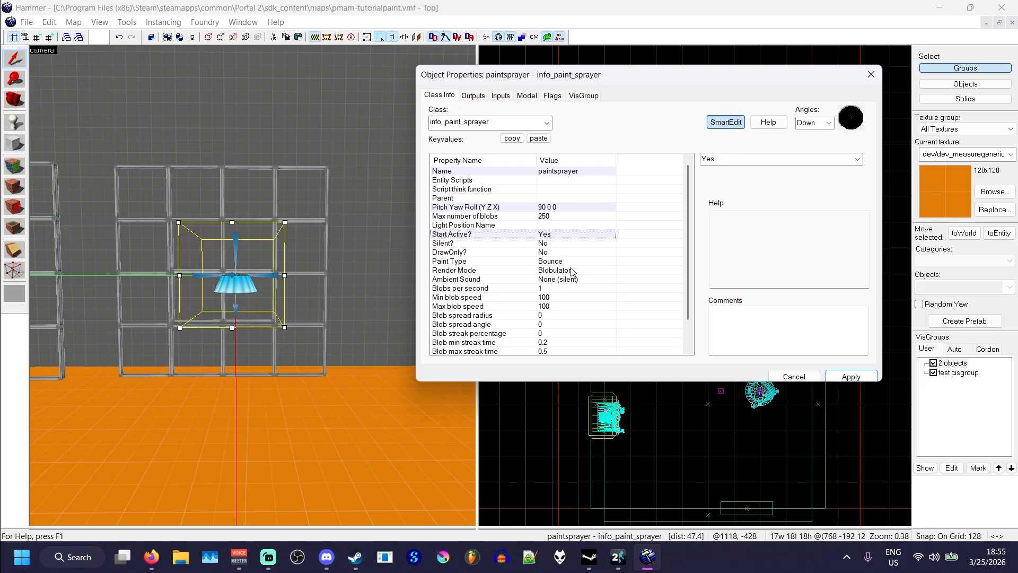
left_click(562, 262)
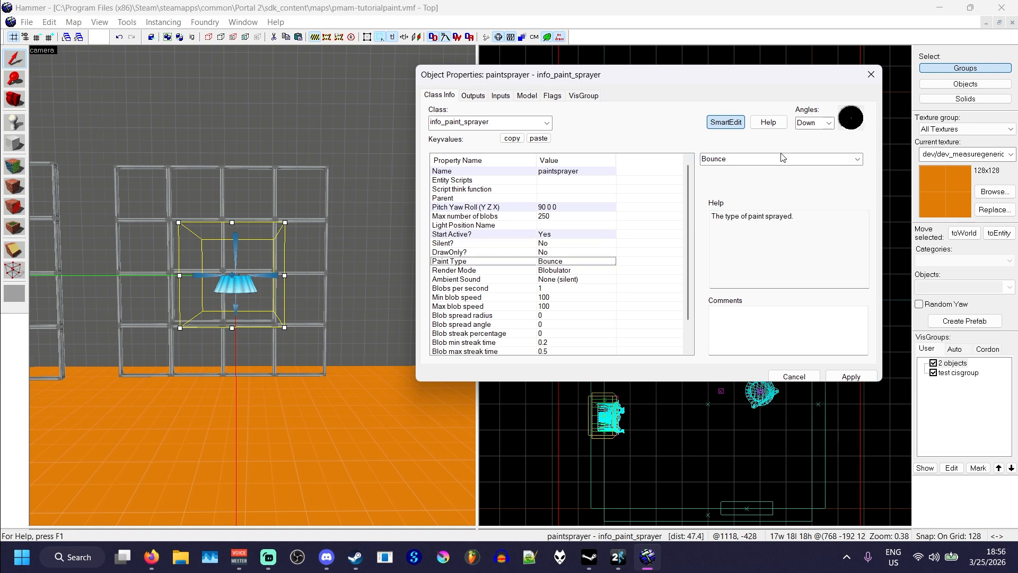
scroll(796, 161, "down", 2)
scroll(797, 160, "up", 2)
scroll(797, 160, "down", 2)
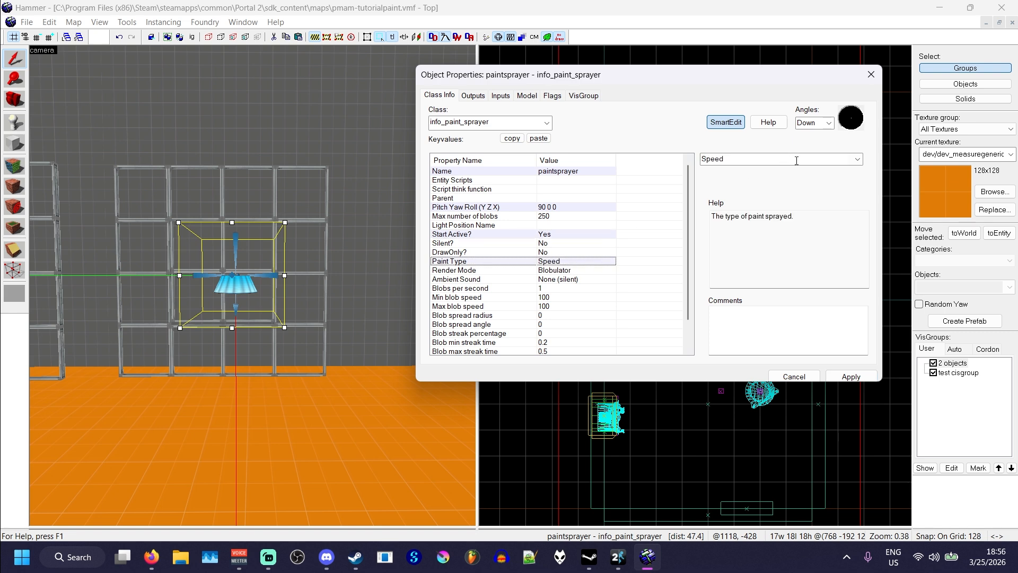
left_click(844, 380)
- Set the paint sprayer's Blobs per second to 20 and its Ambient Sound to Medium Flow
scroll(556, 281, "down", 1)
left_click(547, 262)
double_click(717, 162)
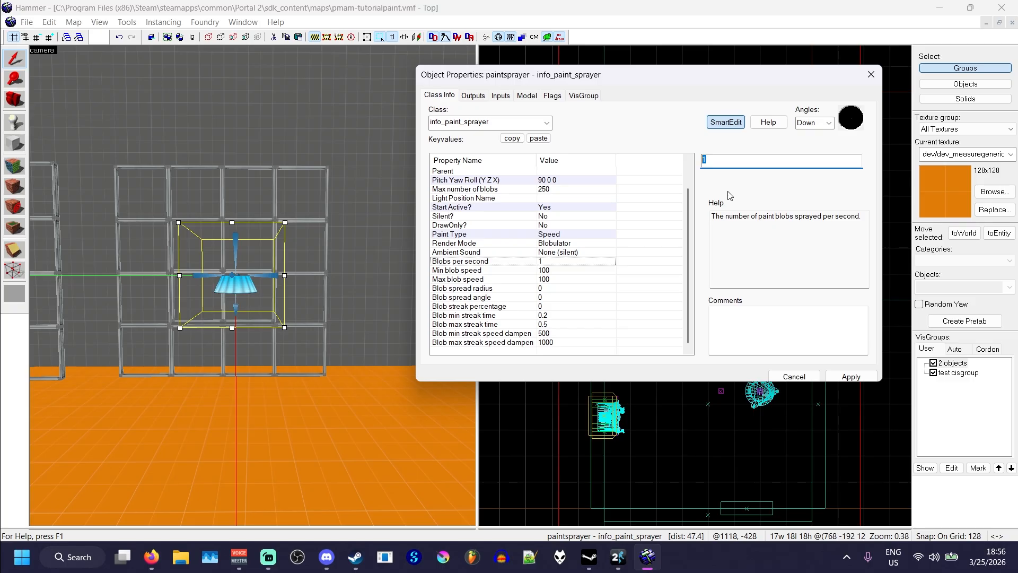
type("20")
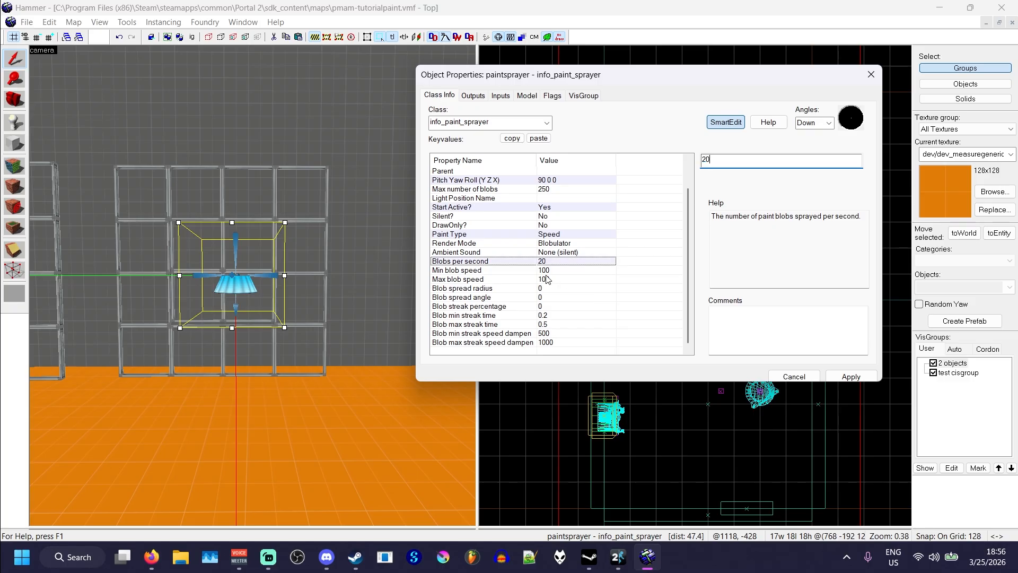
left_click(586, 253)
left_click(858, 159)
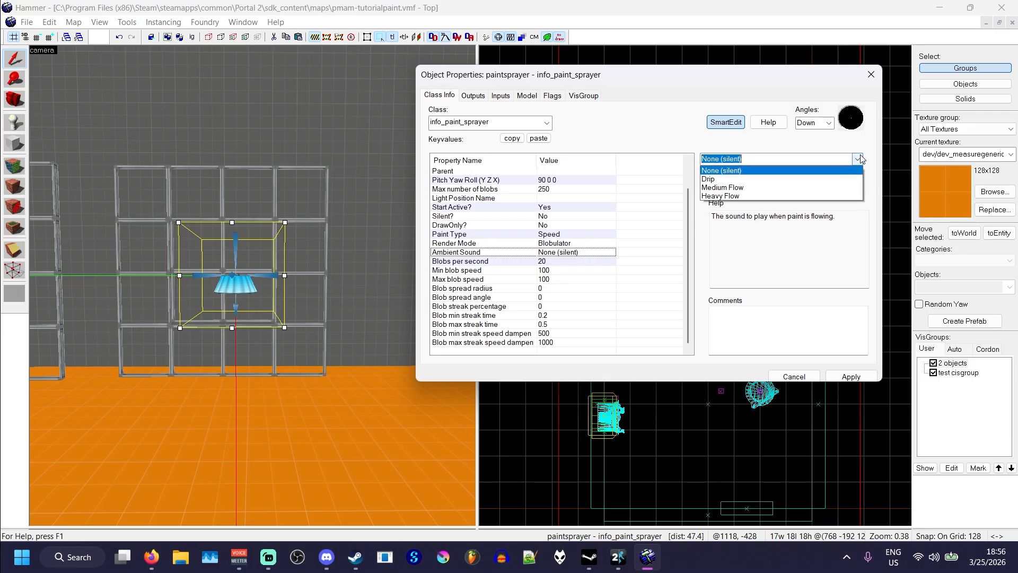
left_click(740, 185)
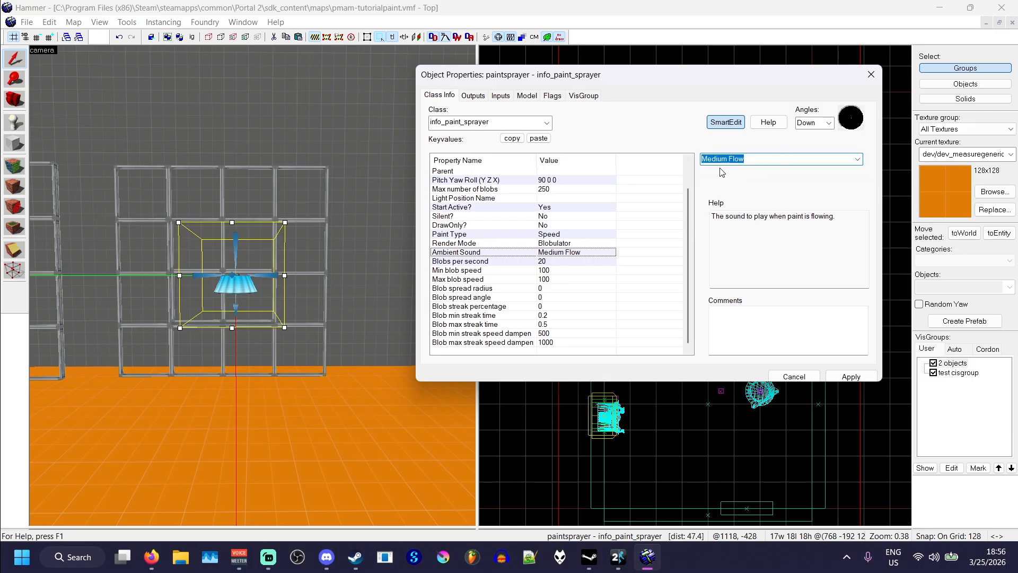
left_click(859, 160)
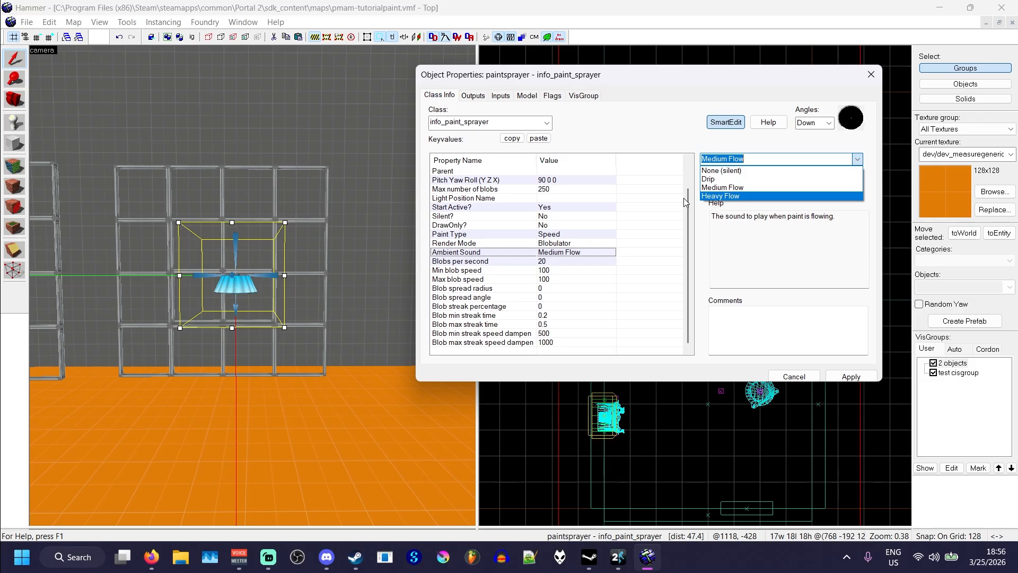
left_click(736, 188)
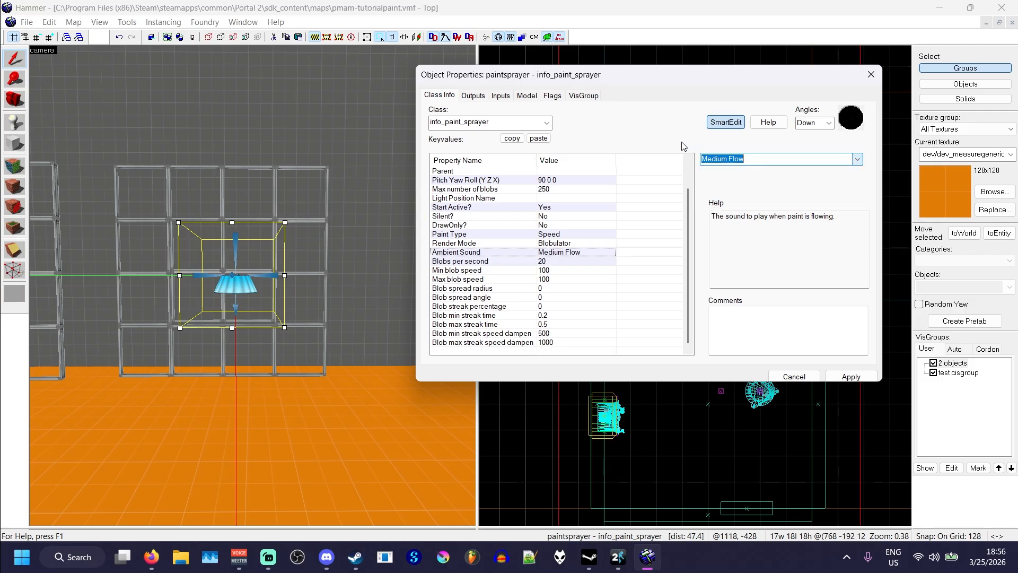
- Set the paint sprayer's Blob streak percentage to 60, apply it, and close the entity's properties
left_click(552, 271)
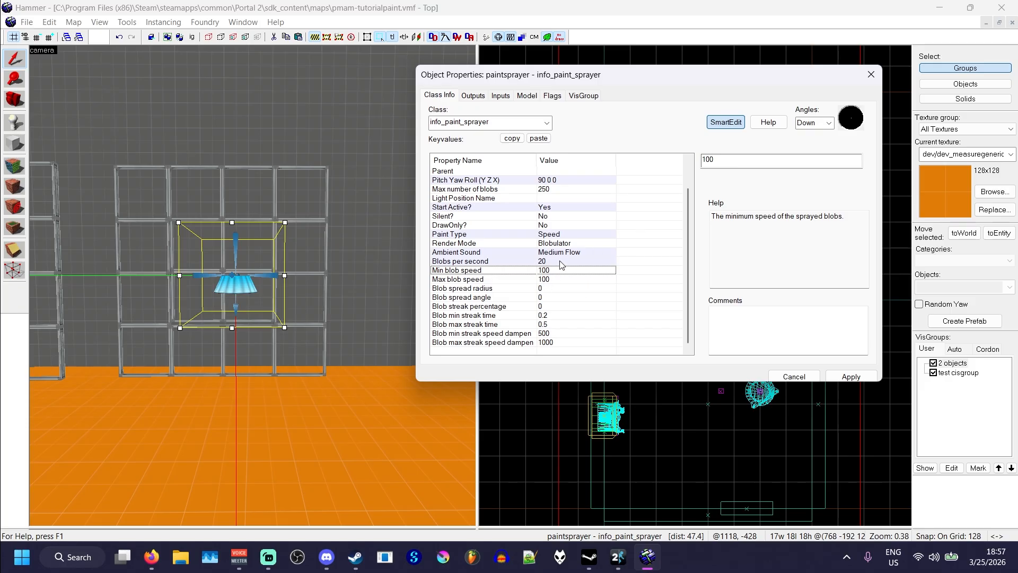
left_click(500, 289)
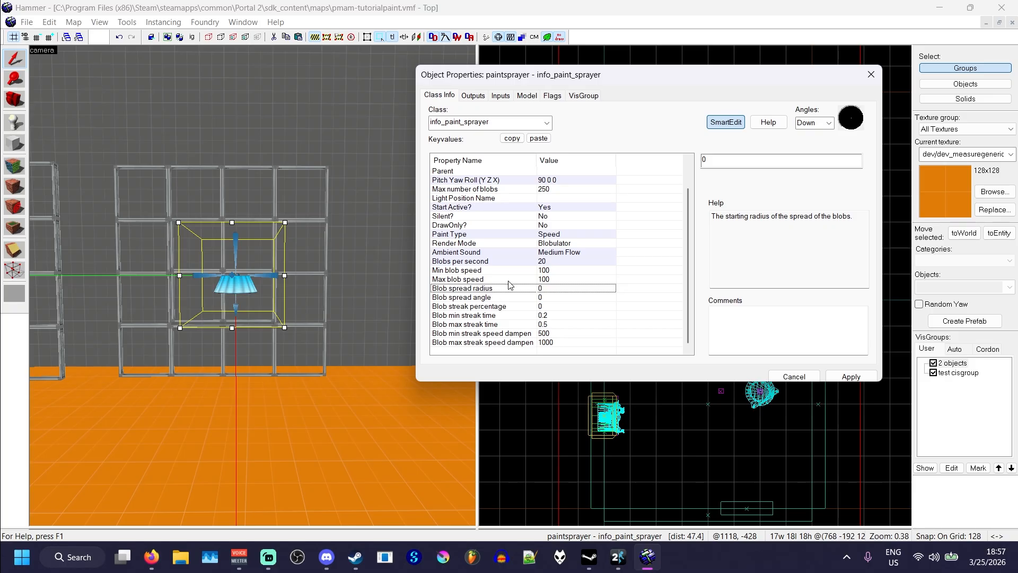
left_click(498, 297)
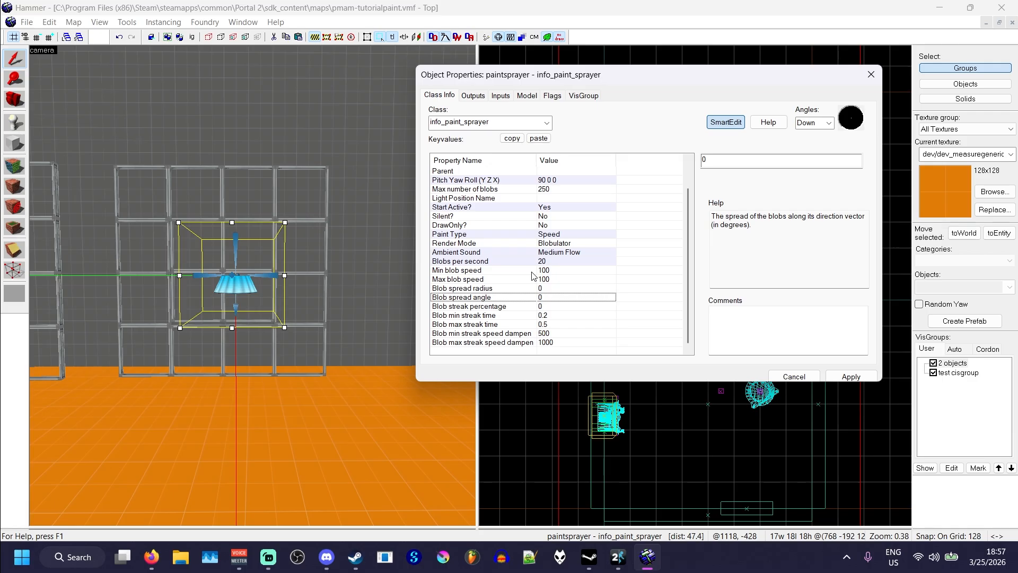
left_click(504, 308)
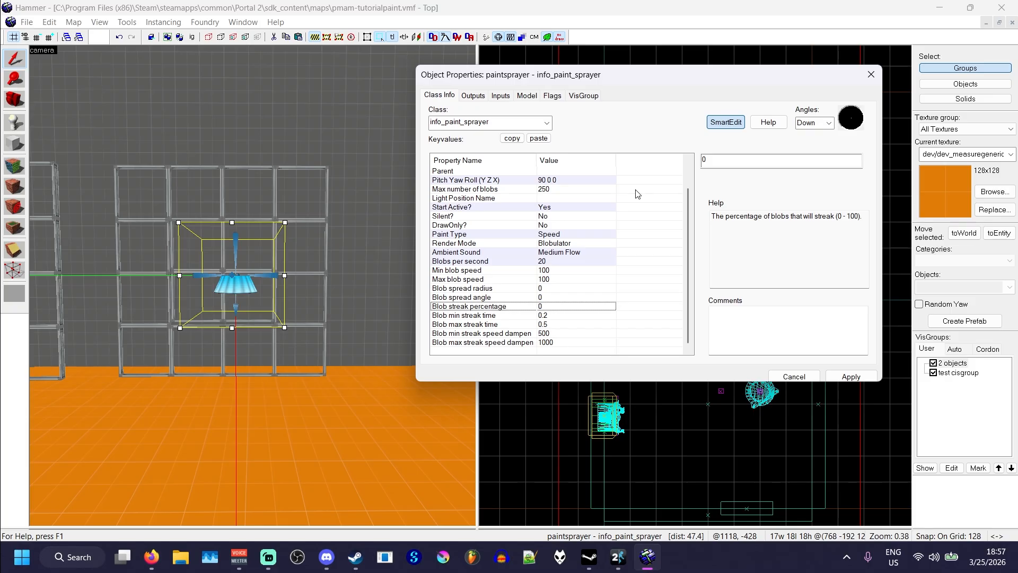
left_click(709, 159)
type("60")
left_click(849, 376)
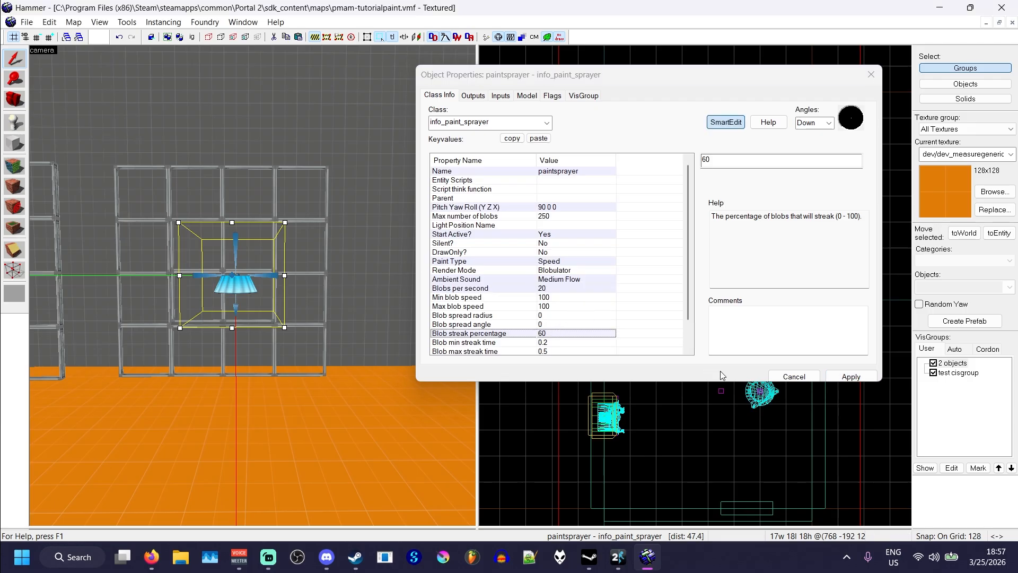
left_click(794, 377)
left_click(663, 336)
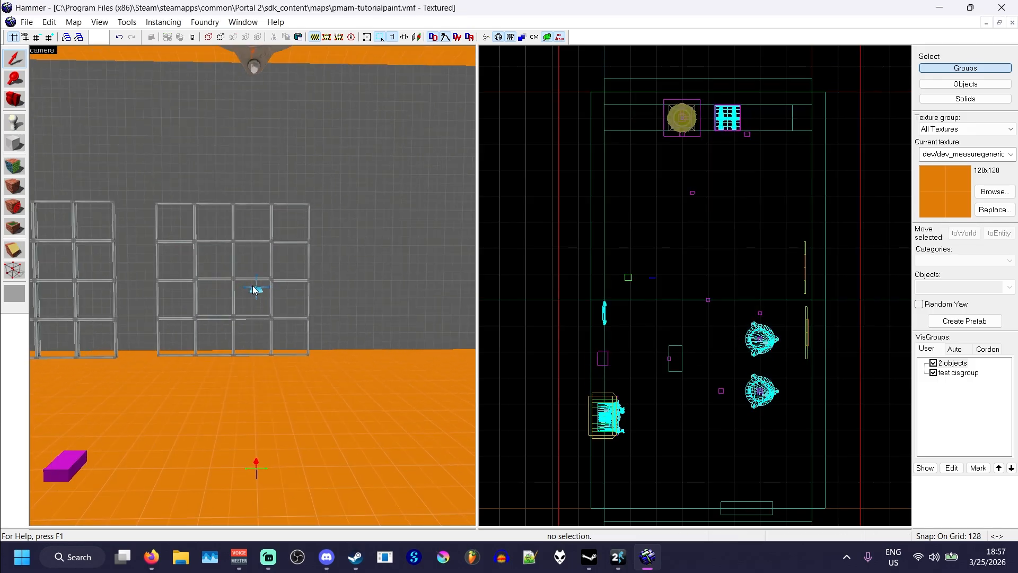
left_click(256, 291)
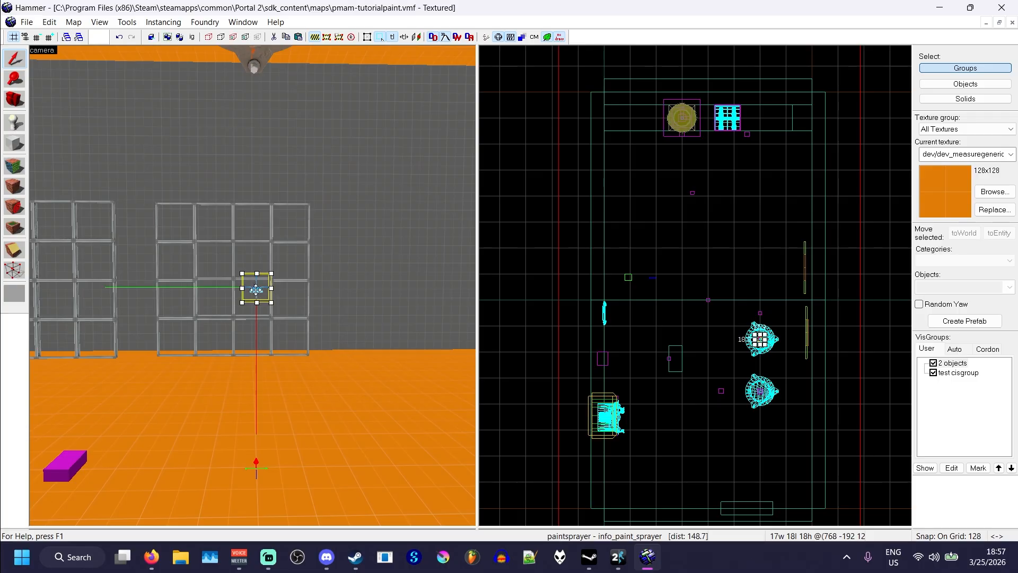
key("z")
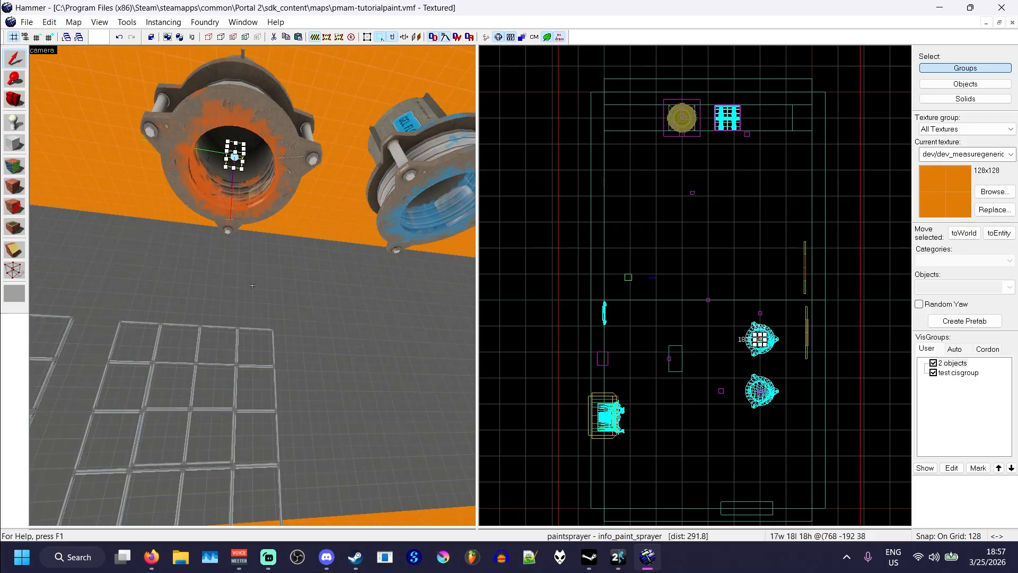
key("z")
- Clear the selection and start compiling the pmam-tutorialpaint map
left_click(507, 230)
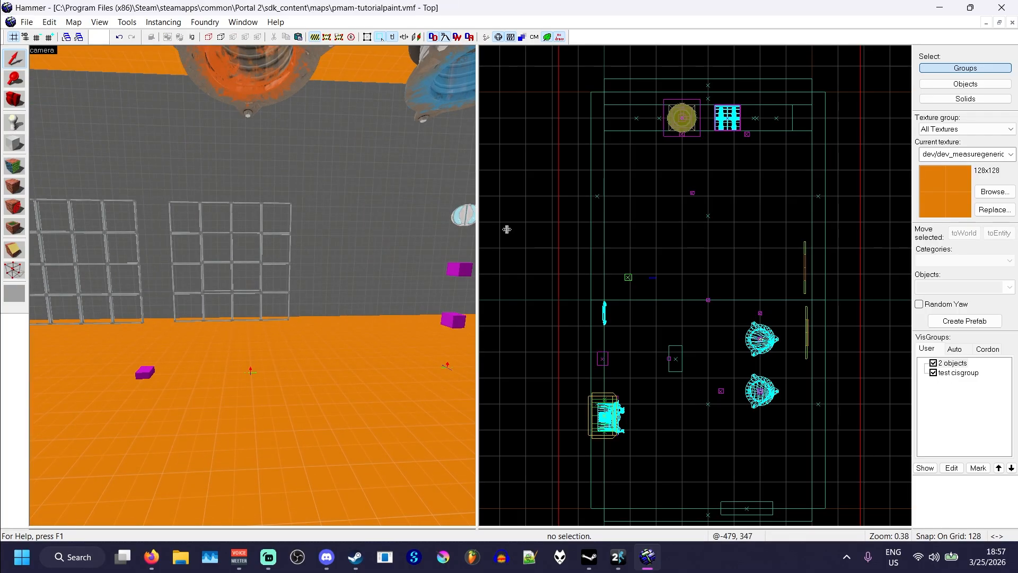
key("F9")
key("Return")
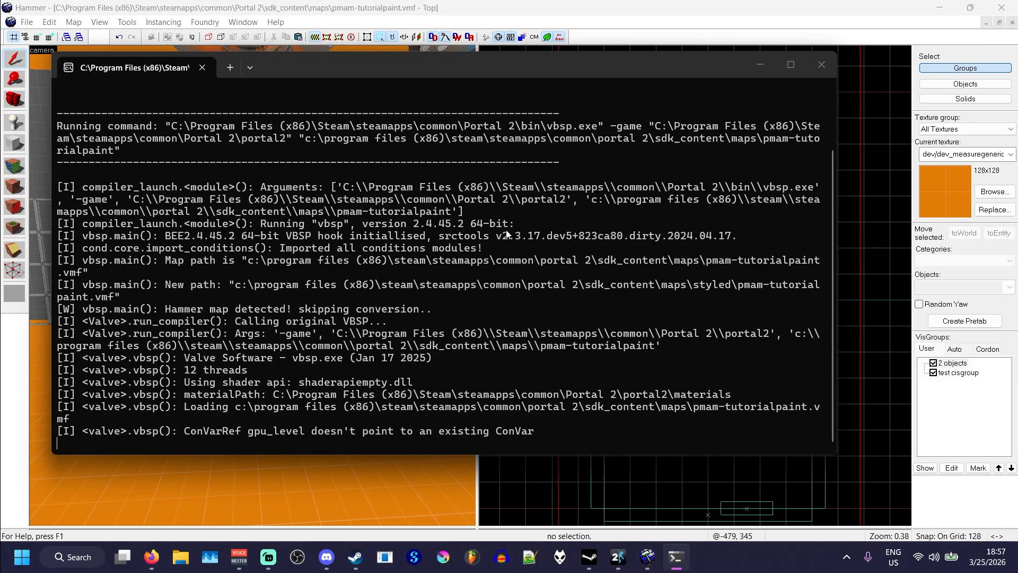
- Reopen the properties of the paint sprayer inside the orange gel dropper and set its Min blob speed to 80
key("w")
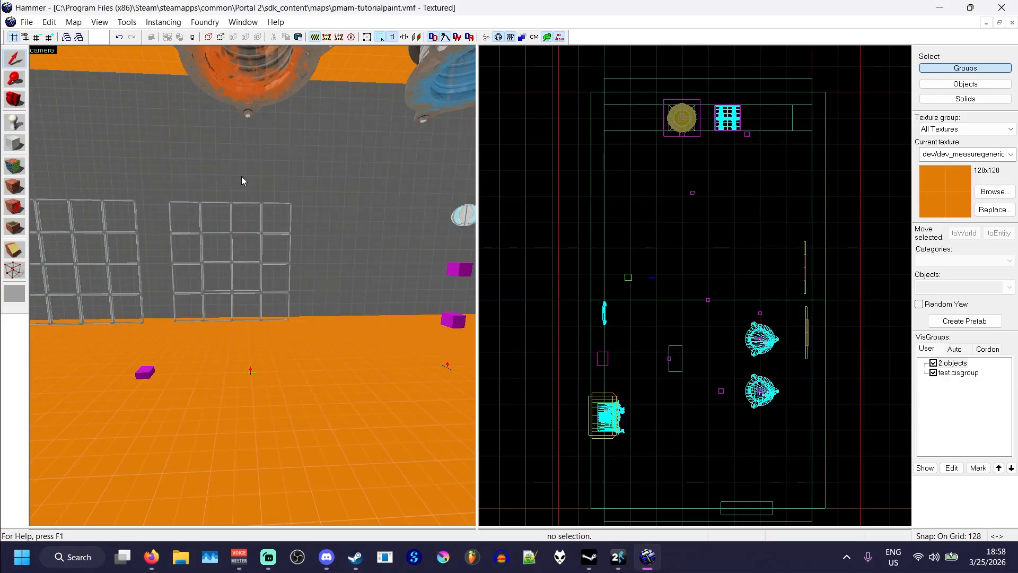
key("z")
key("w")
key("z")
double_click(294, 186)
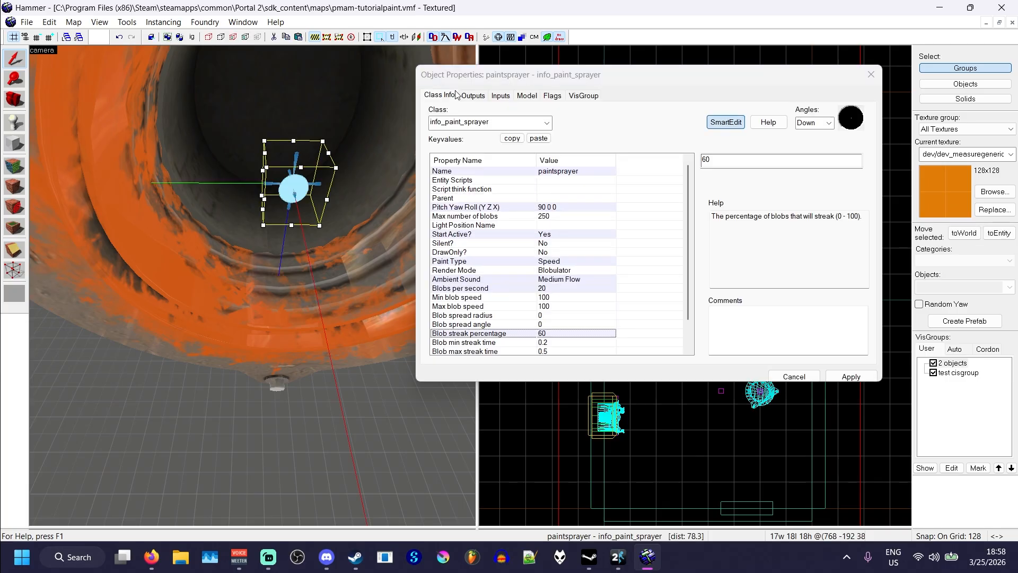
left_click_drag(476, 78, 505, 101)
key("z")
key("s")
key("z")
scroll(560, 310, "down", 1)
left_click(539, 295)
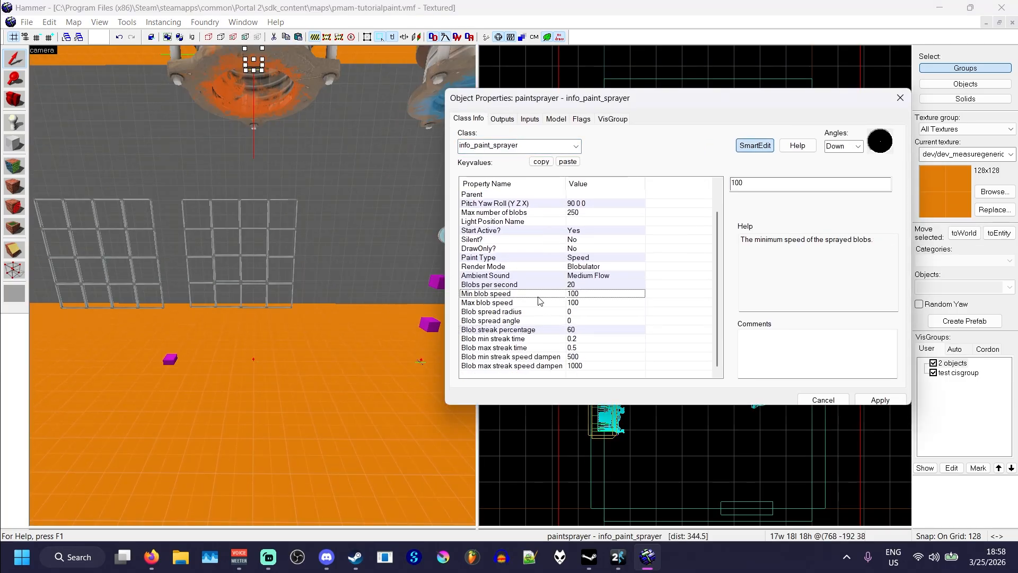
left_click_drag(757, 187, 718, 189)
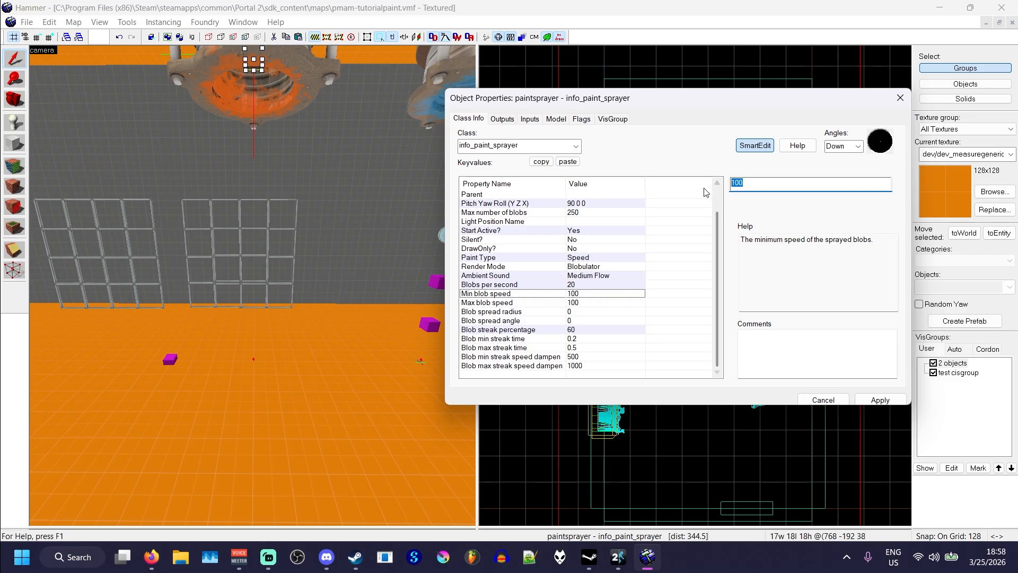
type("80")
- Set the paint sprayer's Blob spread radius to 32 and Blob spread angle to 5, apply the changes, and close its properties
left_click(587, 313)
left_click_drag(735, 187, 706, 193)
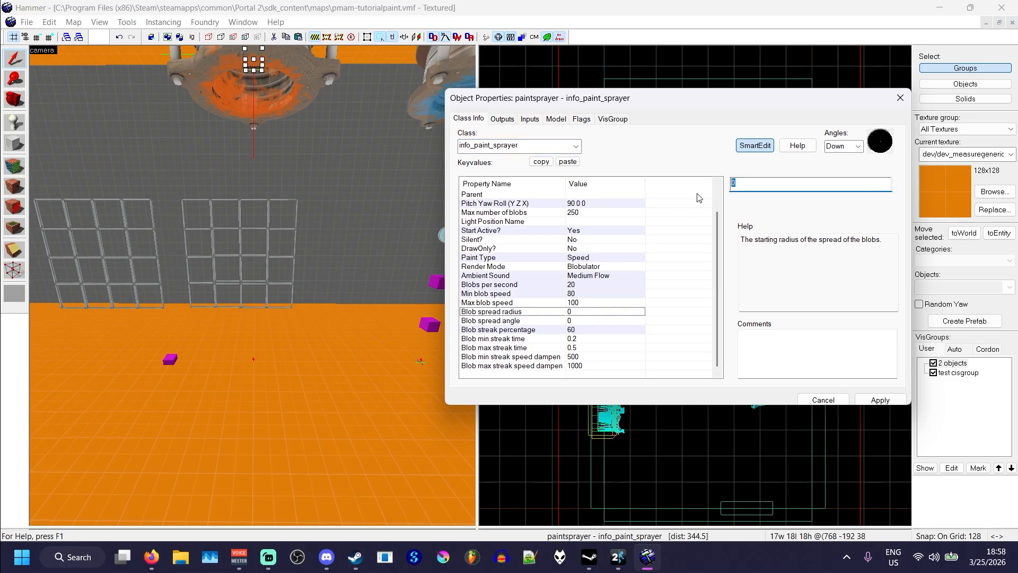
type("32")
left_click(583, 321)
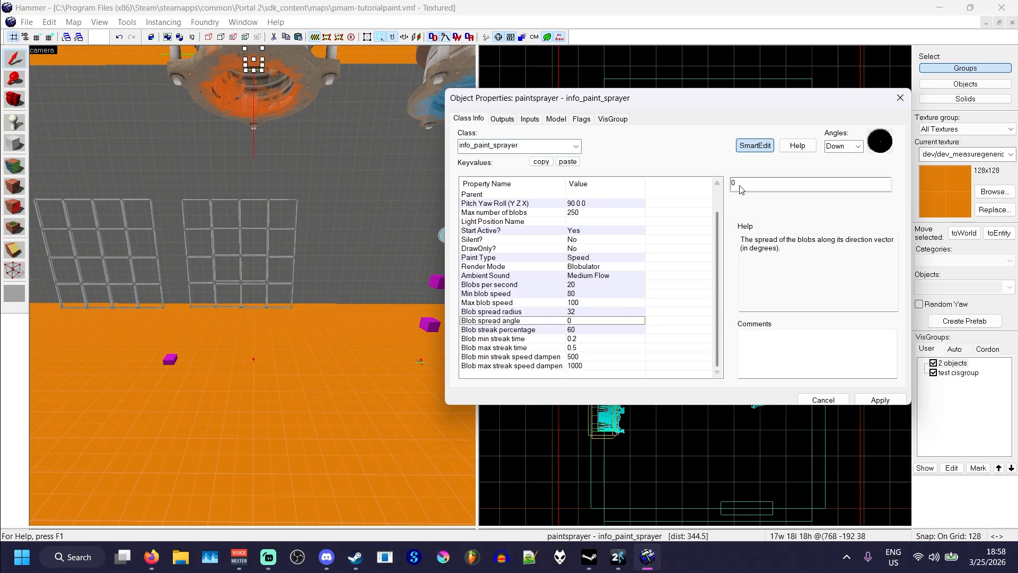
type("5")
left_click(867, 401)
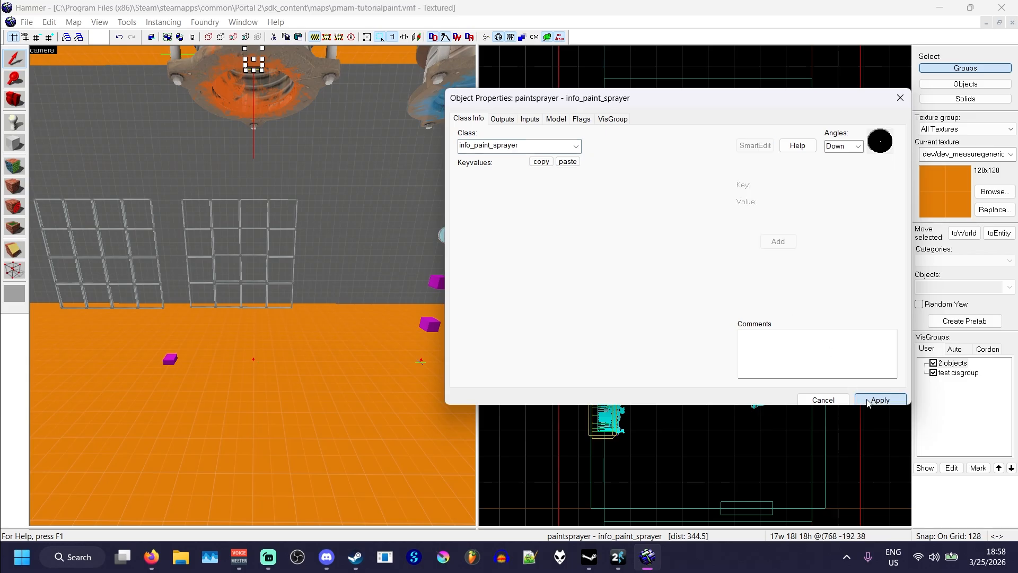
left_click(827, 401)
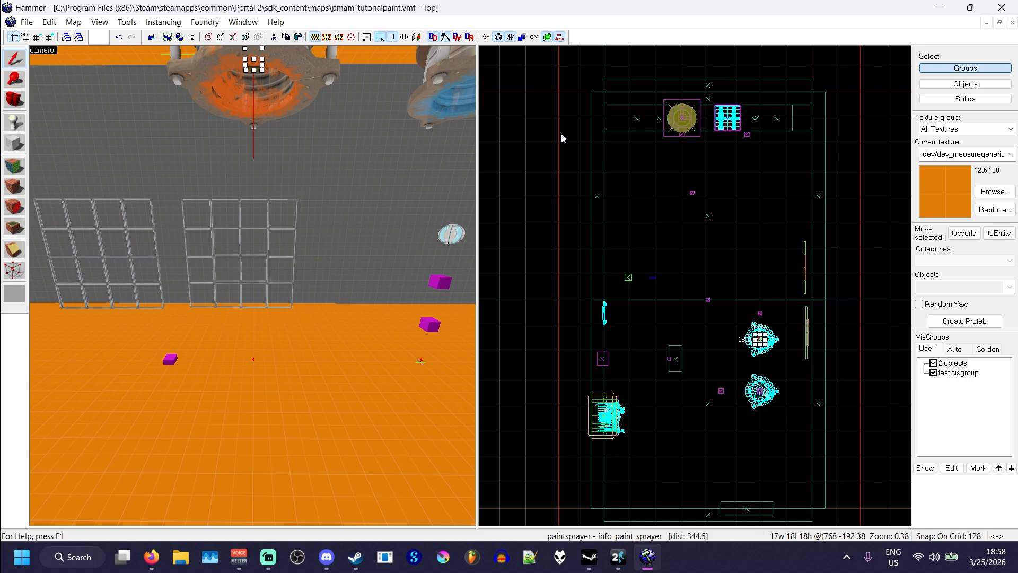
- Clear the selection, compile the map again, and check the sprayer's orange gel flow in the game
left_click(533, 133)
key("F9")
key("Return")
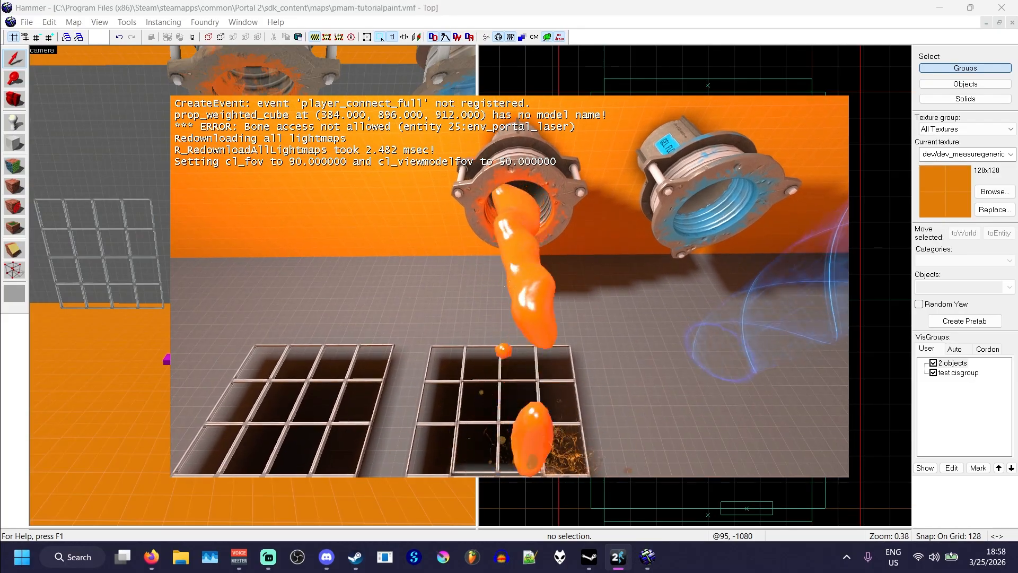
key("a")
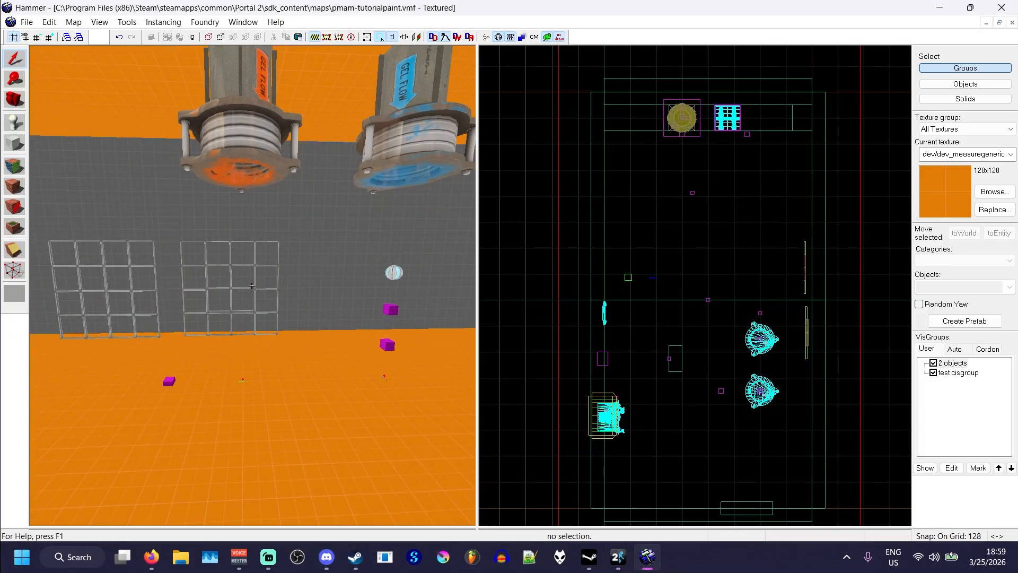
- Examine the properties of the prop_paint_bomb, point_template and env_entity_maker entities stacked beneath the blue gel dropper
key("w")
key("z")
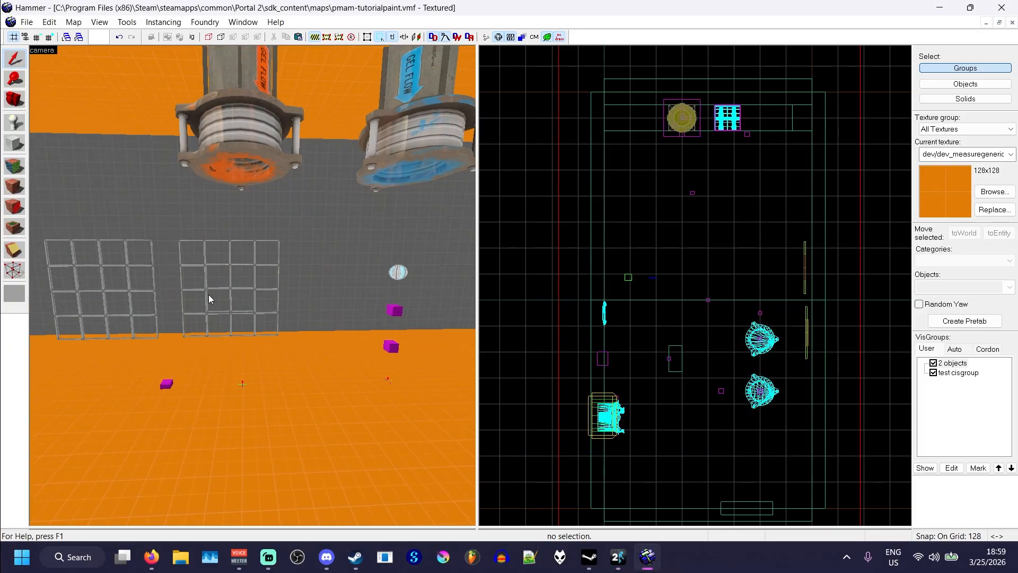
key("z")
key("d")
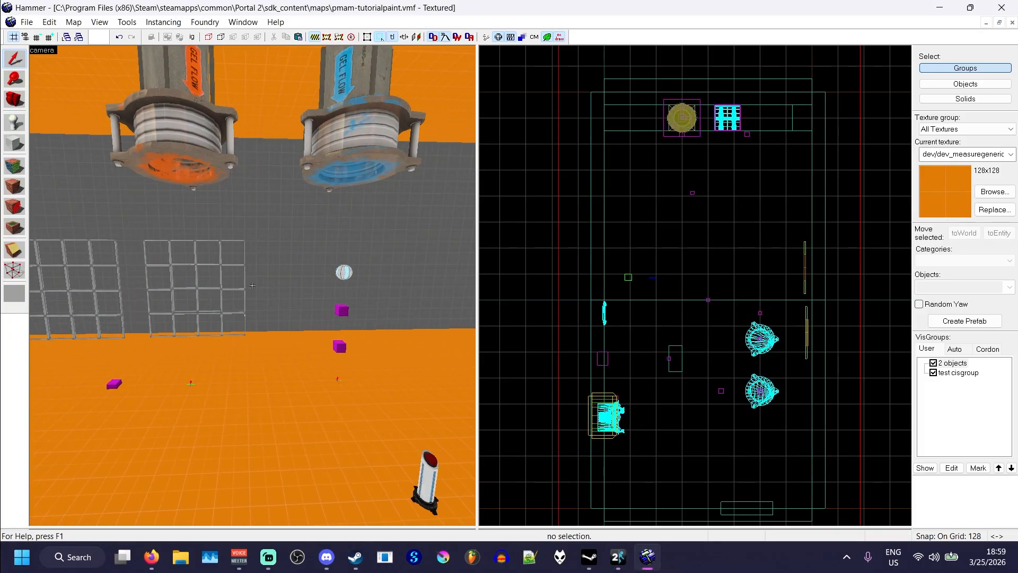
key("w")
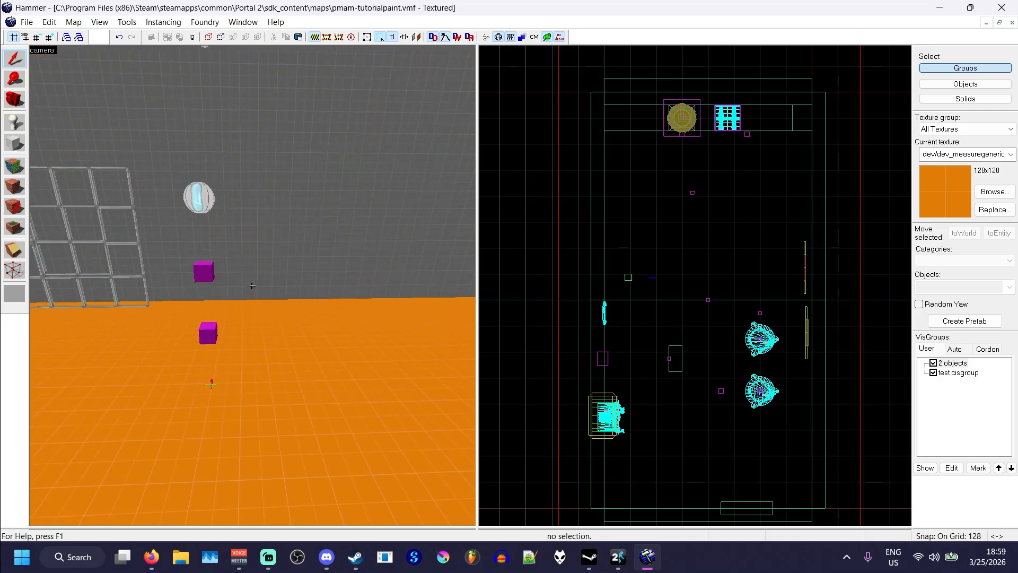
key("z")
double_click(233, 199)
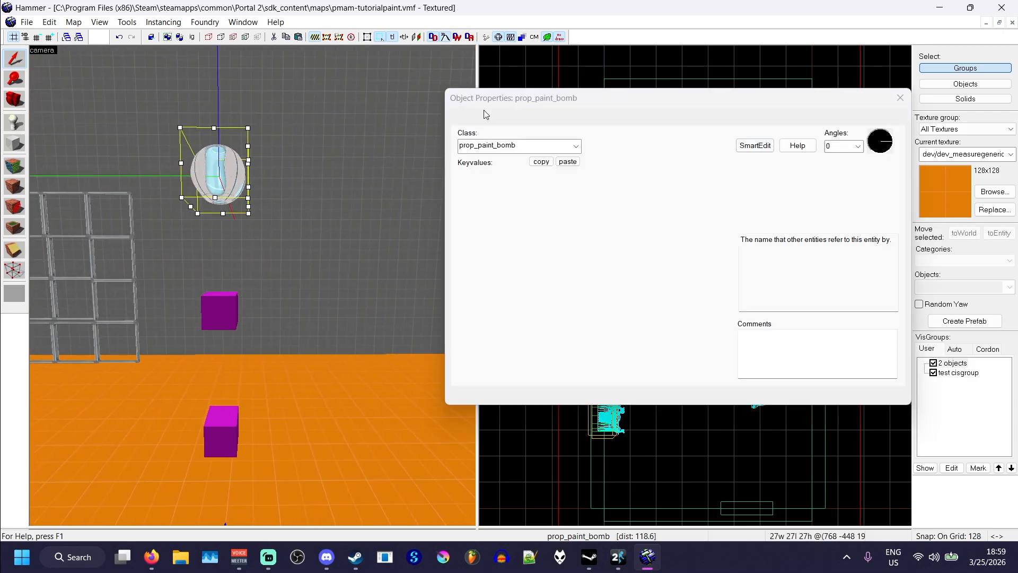
left_click(229, 315)
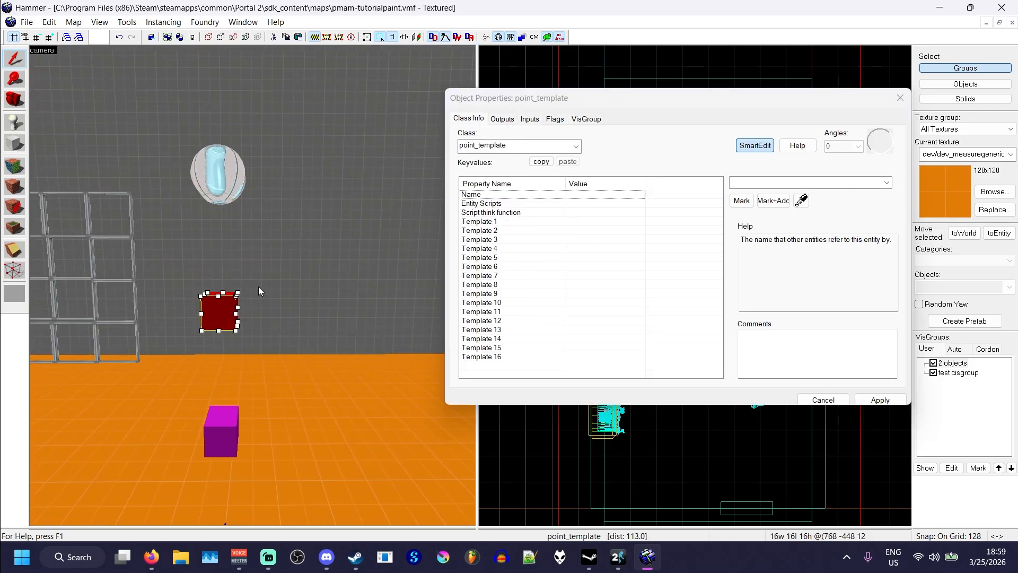
left_click(218, 439)
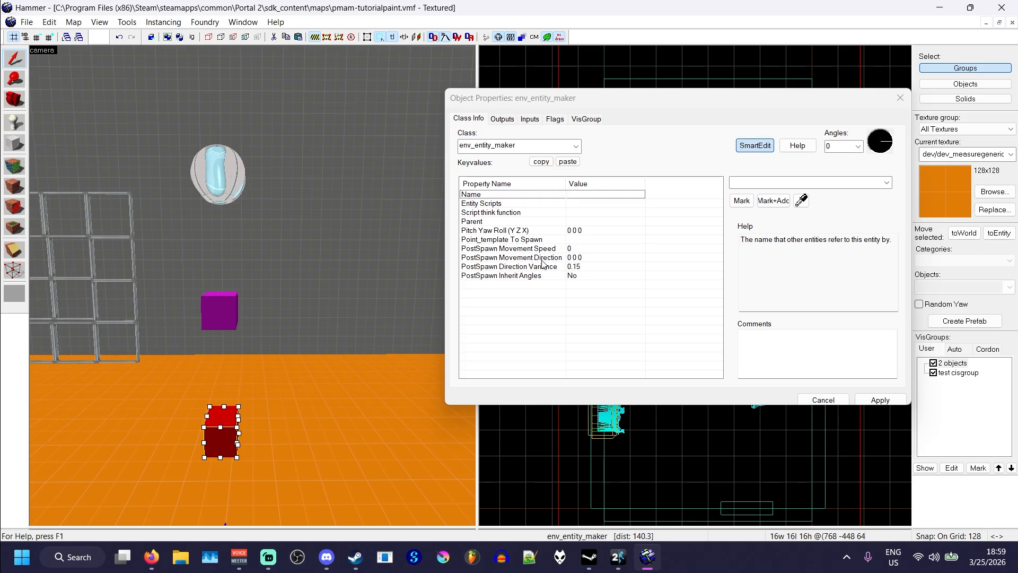
- Name the prop_paint_bomb entity paintbomb and apply the change
left_click(231, 206)
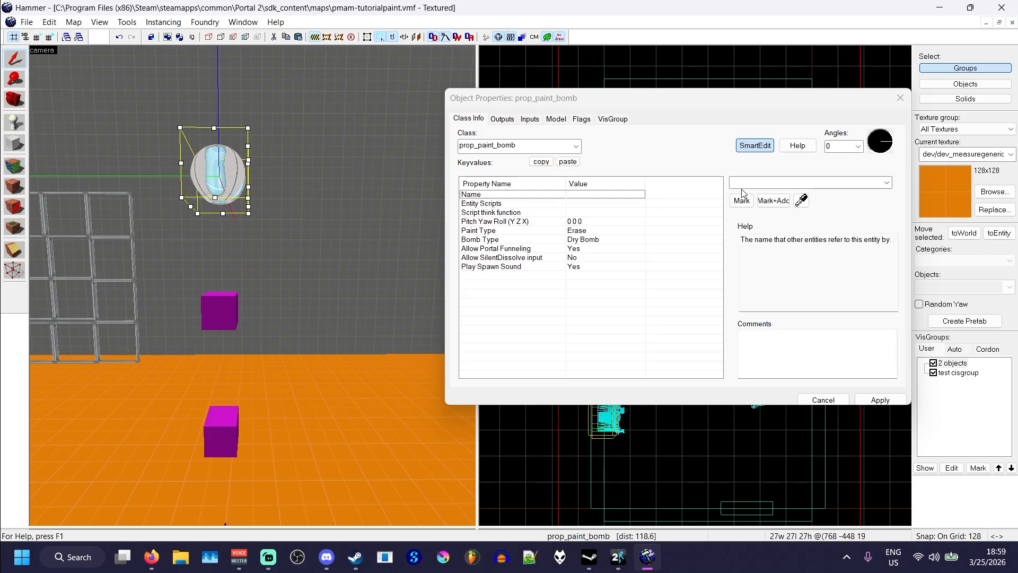
left_click(741, 181)
type("paintbomb")
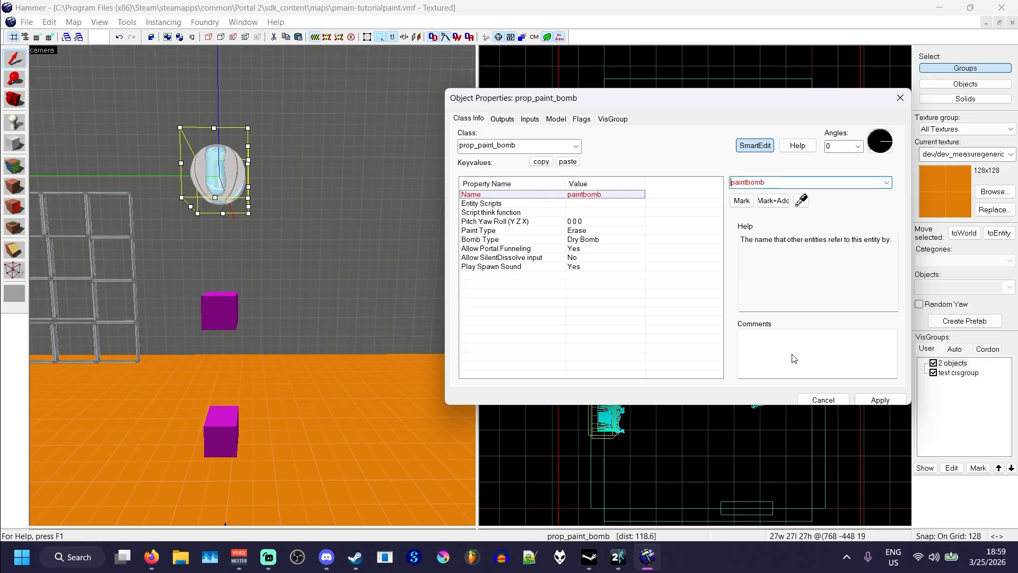
left_click(880, 399)
- Set the paint bomb's Paint Type to Bounce and review its Bomb Type, Allow Portal Funneling and Allow SilentDissolve input options
left_click(572, 231)
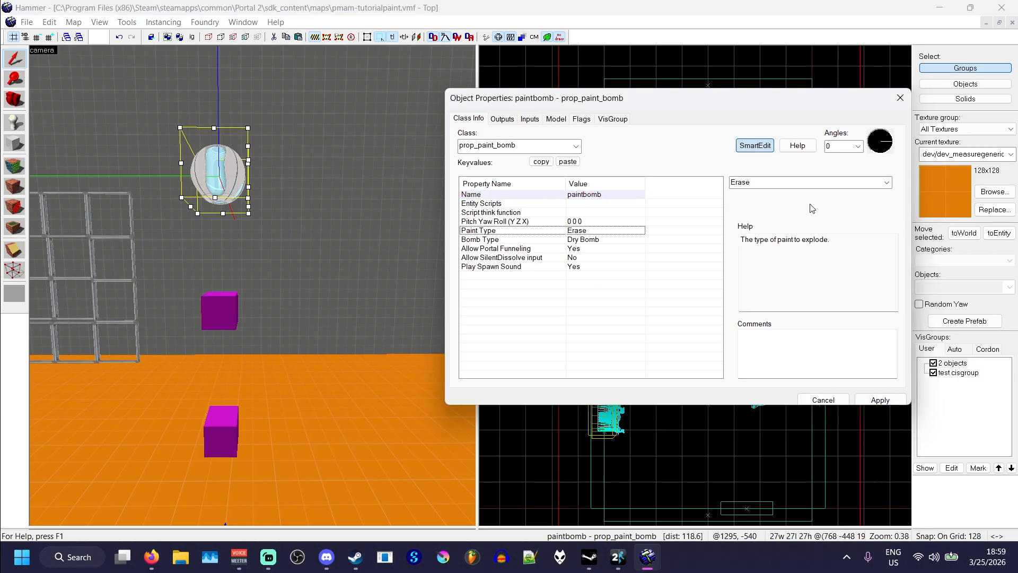
left_click(887, 181)
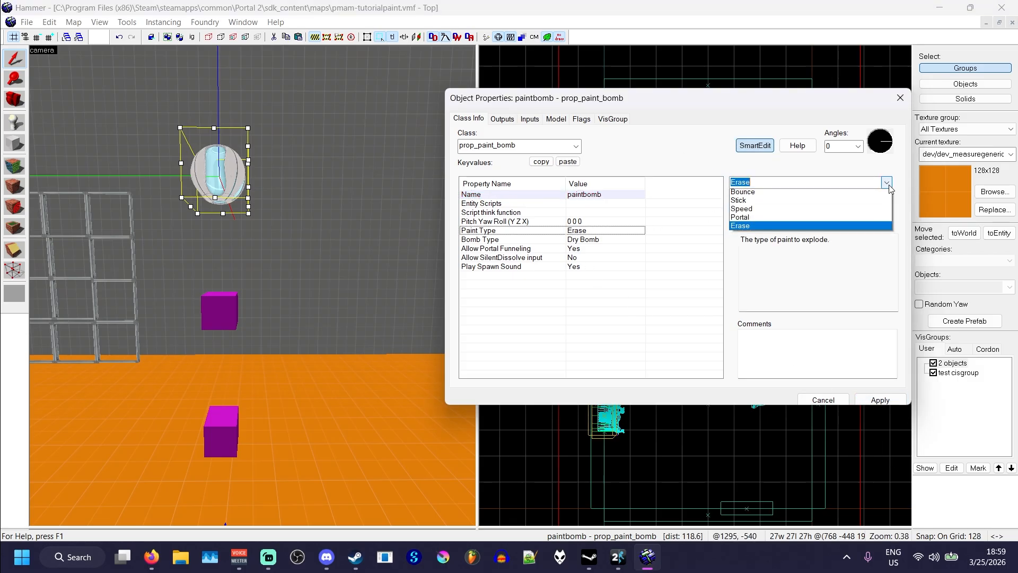
left_click(786, 194)
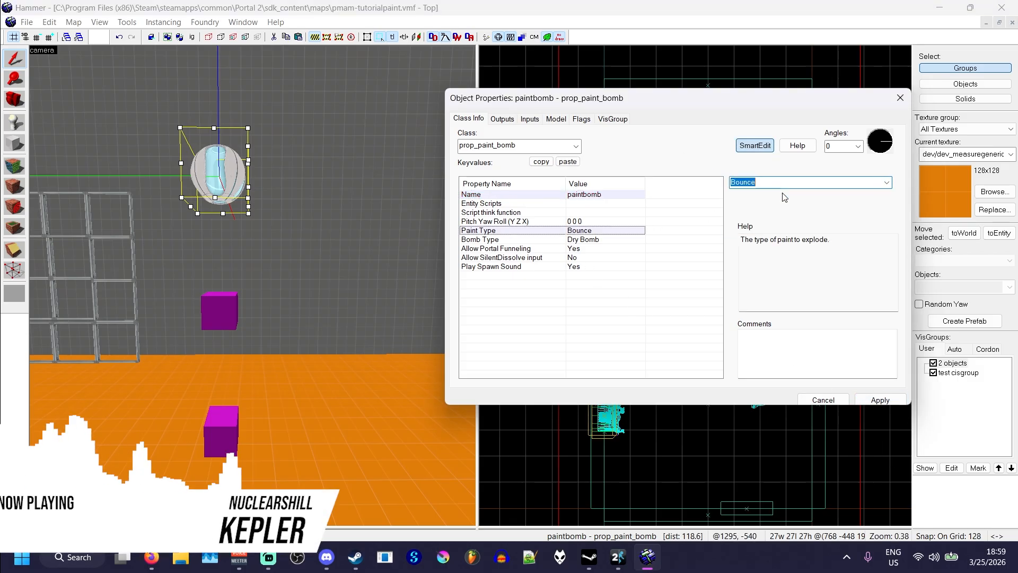
left_click(654, 240)
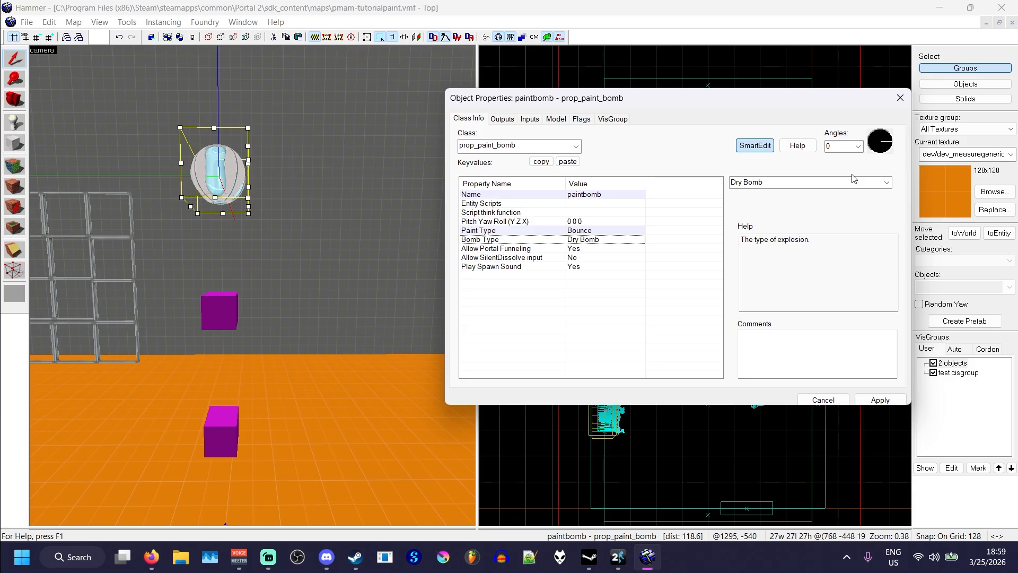
left_click(574, 250)
left_click(484, 259)
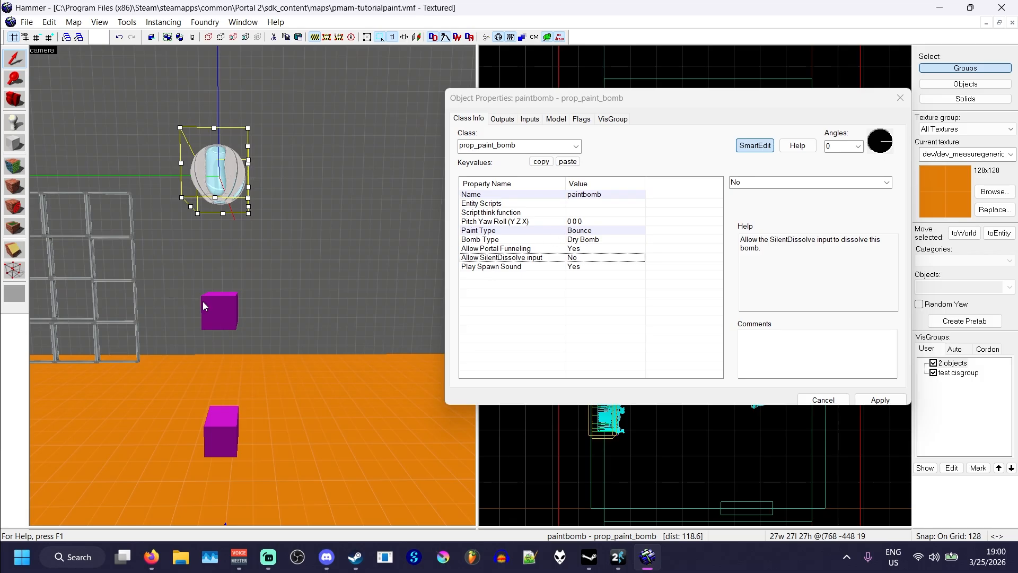
- Name the point_template entity paintbombtemplate and apply the change
left_click(218, 314)
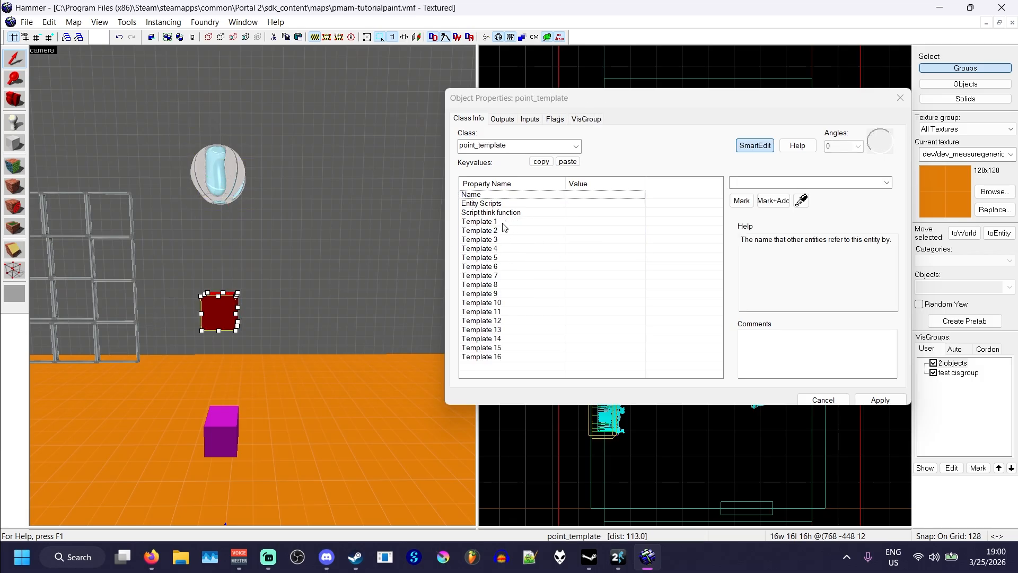
left_click(762, 181)
type("paintbombtem")
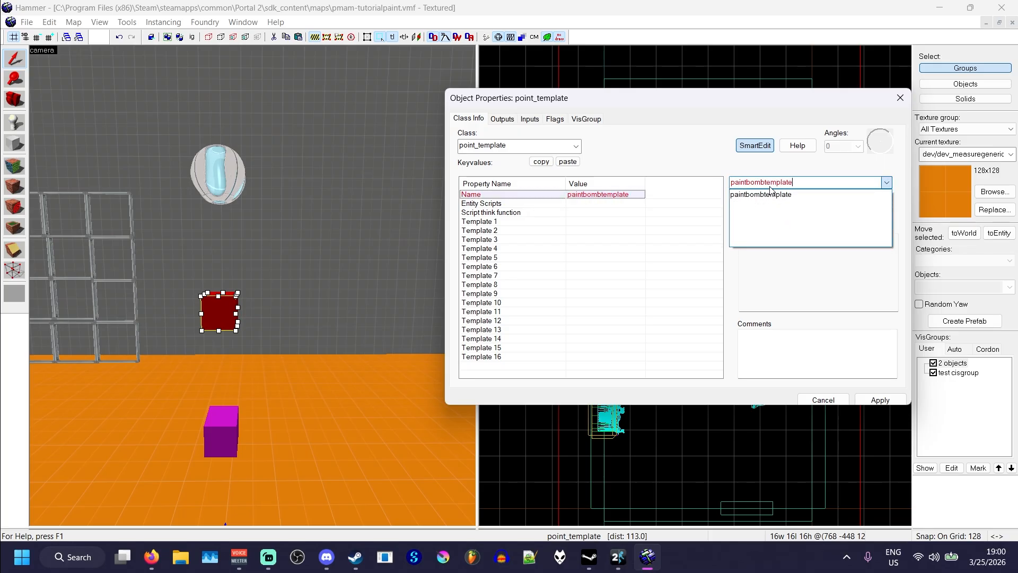
type("plate")
left_click(770, 193)
left_click(879, 400)
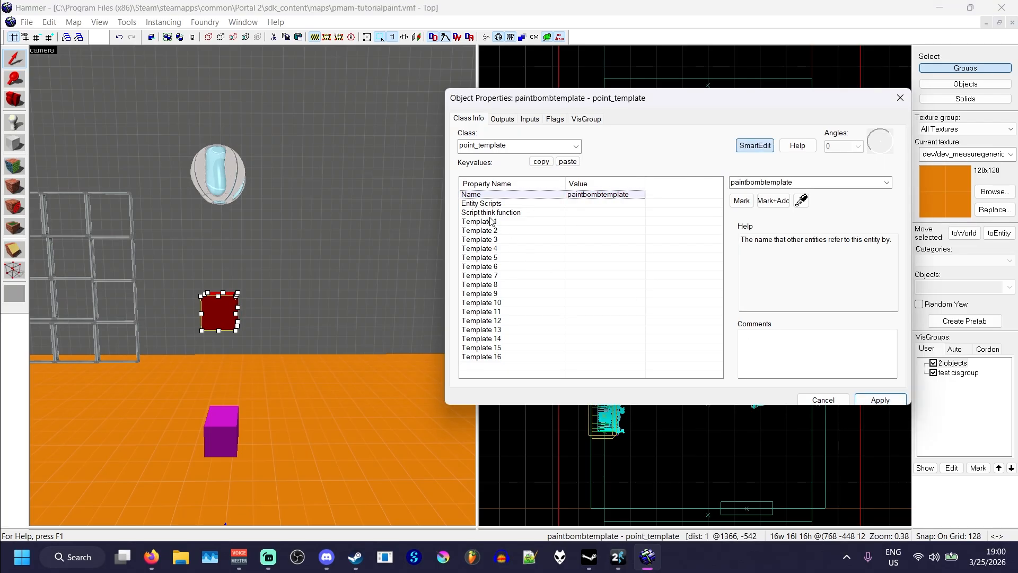
- Assign the paint bomb in the scene as Template 1 of the point_template
left_click(508, 223)
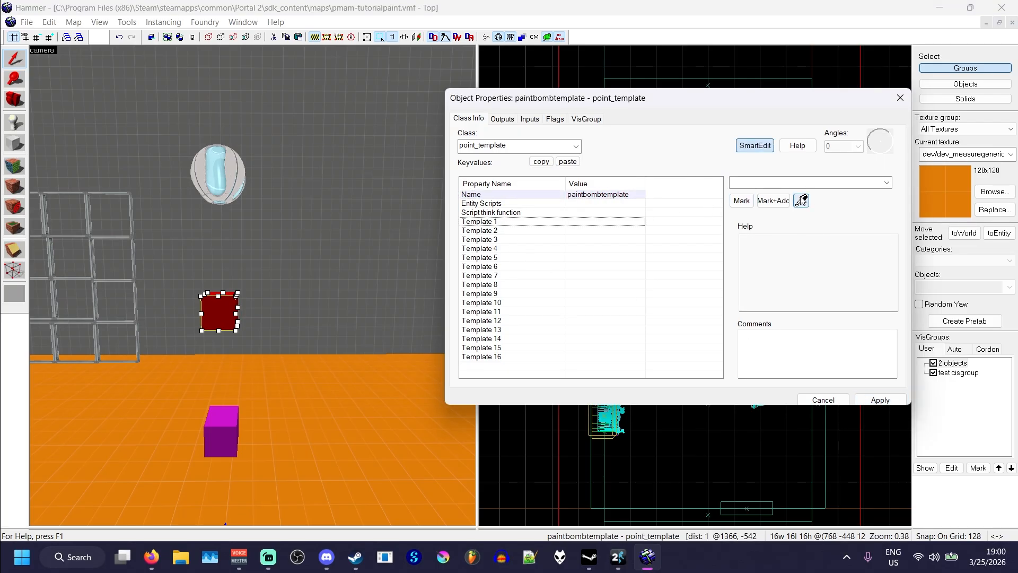
left_click(801, 200)
left_click(219, 166)
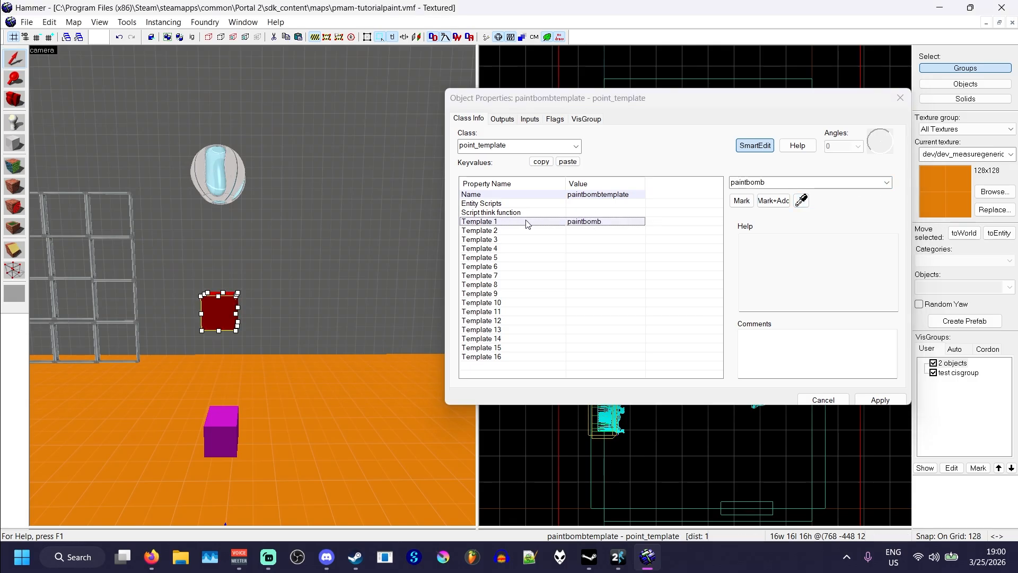
- Name the env_entity_maker entity paintbombmaker and apply the change
left_click(223, 438)
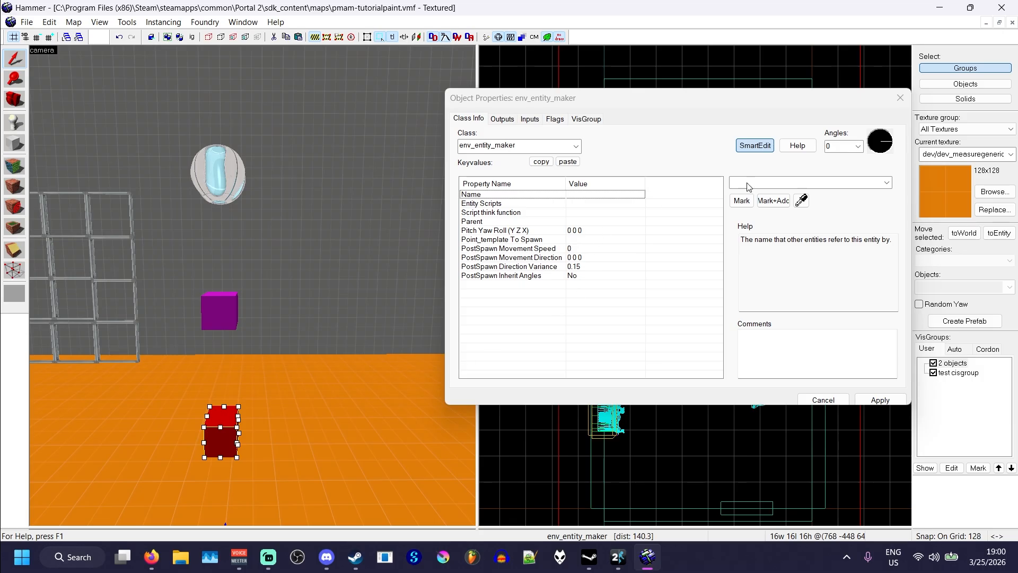
left_click(747, 185)
type("paintbombmaker")
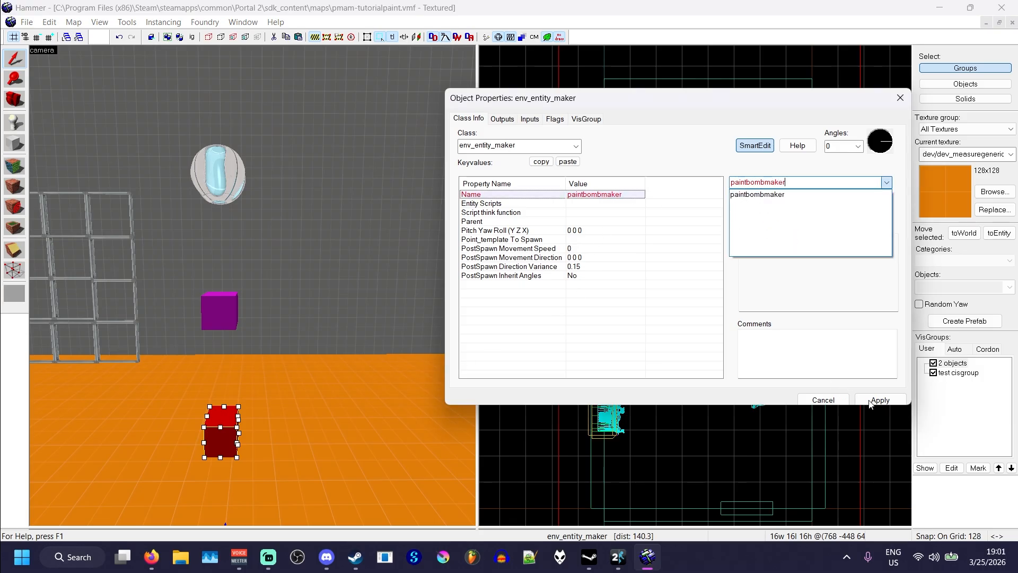
left_click(871, 402)
- Set the entity maker's Point_template To Spawn to paintbombtemplate, apply it, and close the entity's properties
left_click(570, 240)
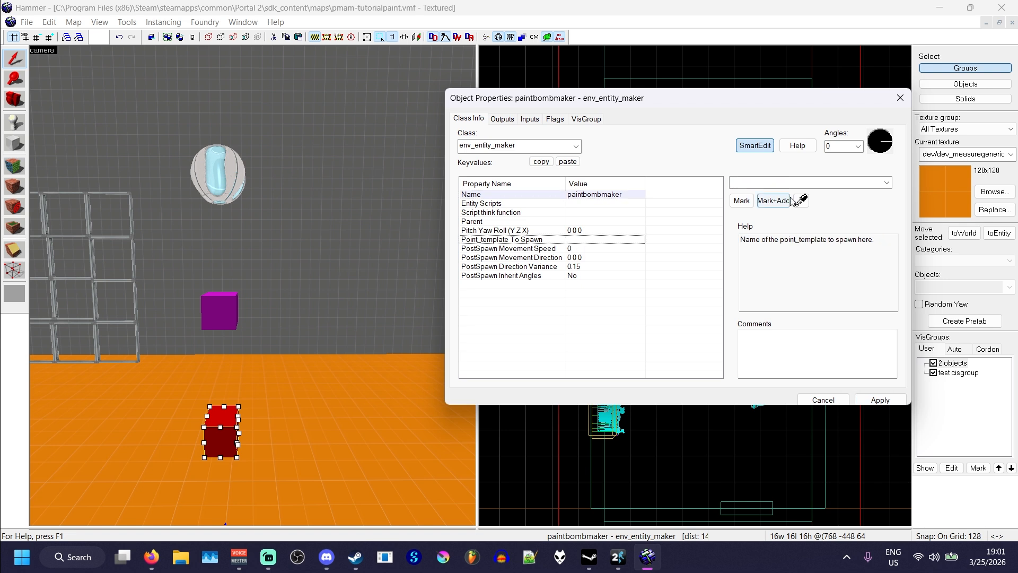
left_click(801, 201)
left_click(221, 299)
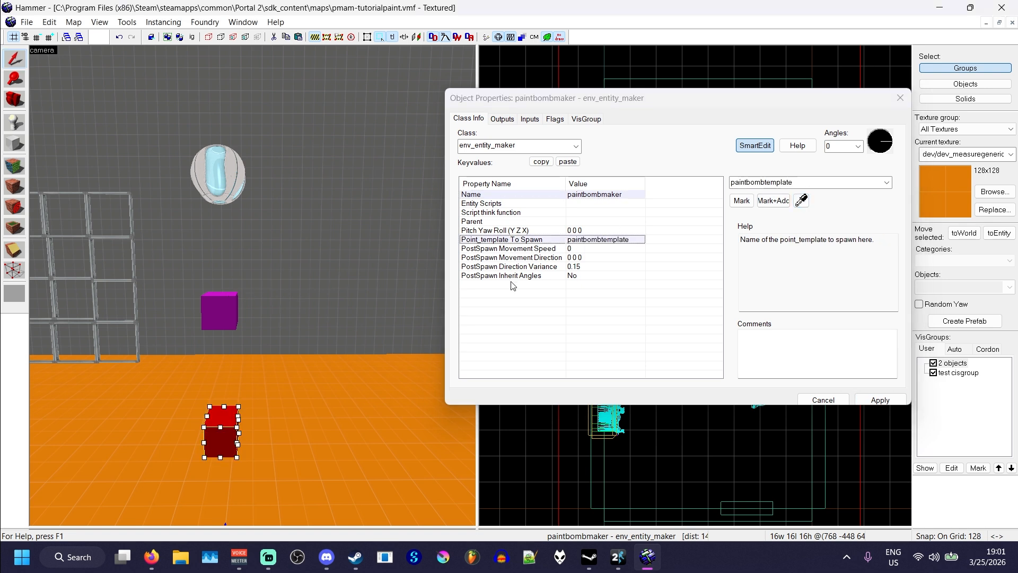
left_click(498, 249)
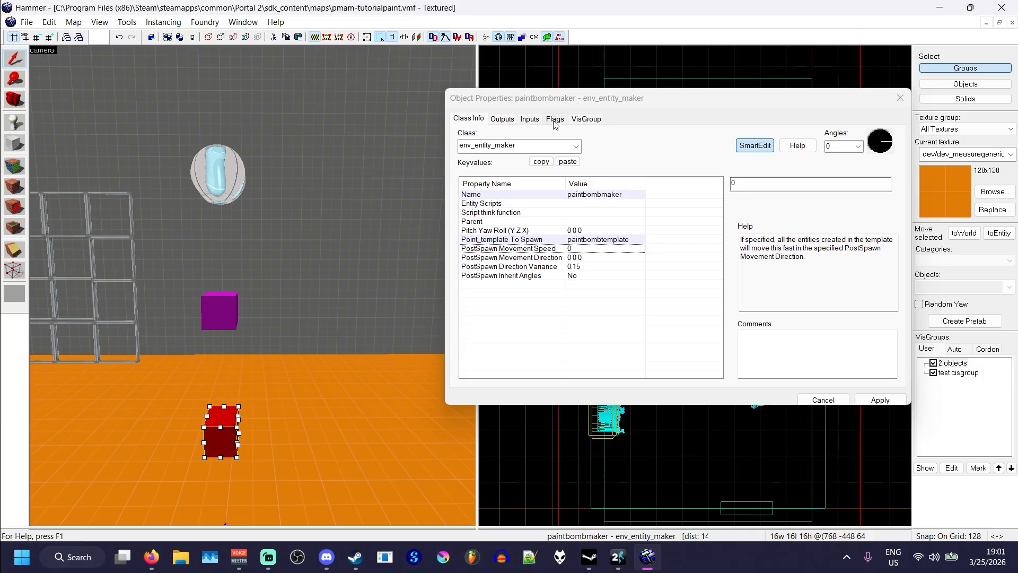
left_click(880, 400)
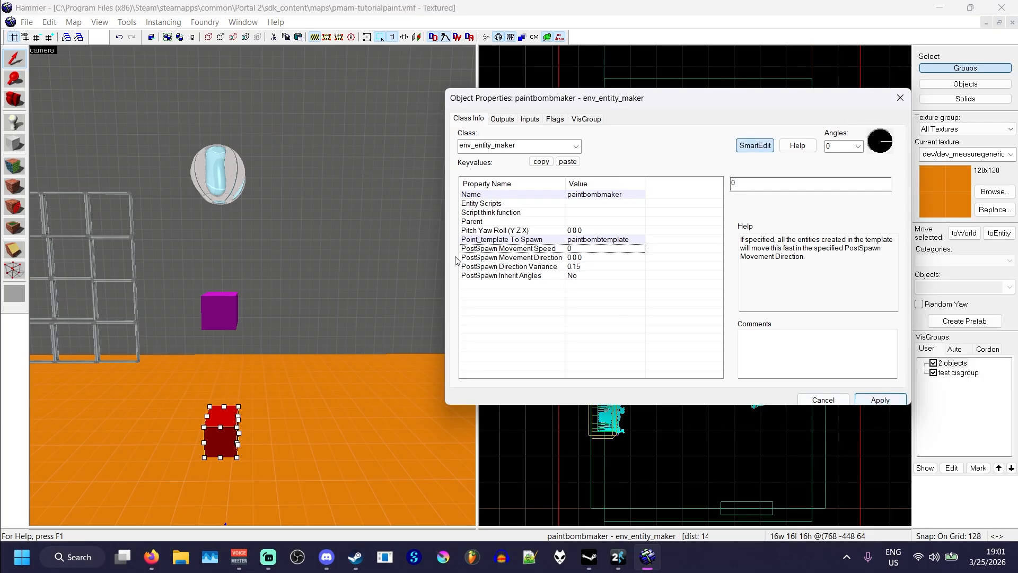
left_click(823, 400)
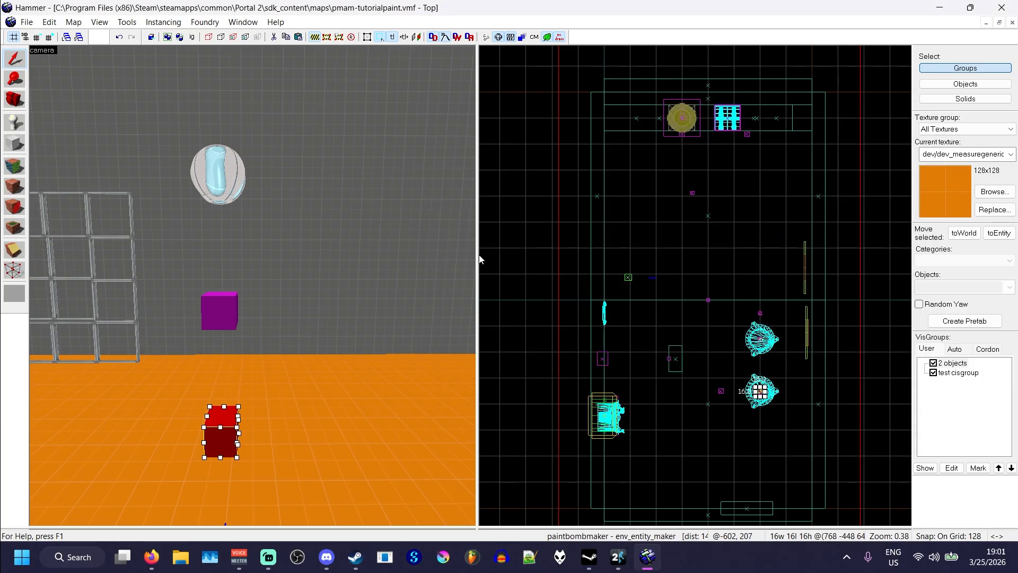
- Lower the paint bomb so it overlaps the point_template cube beneath it, reducing the grid size to 64 for the final placement
key("Escape")
key("z")
key("w")
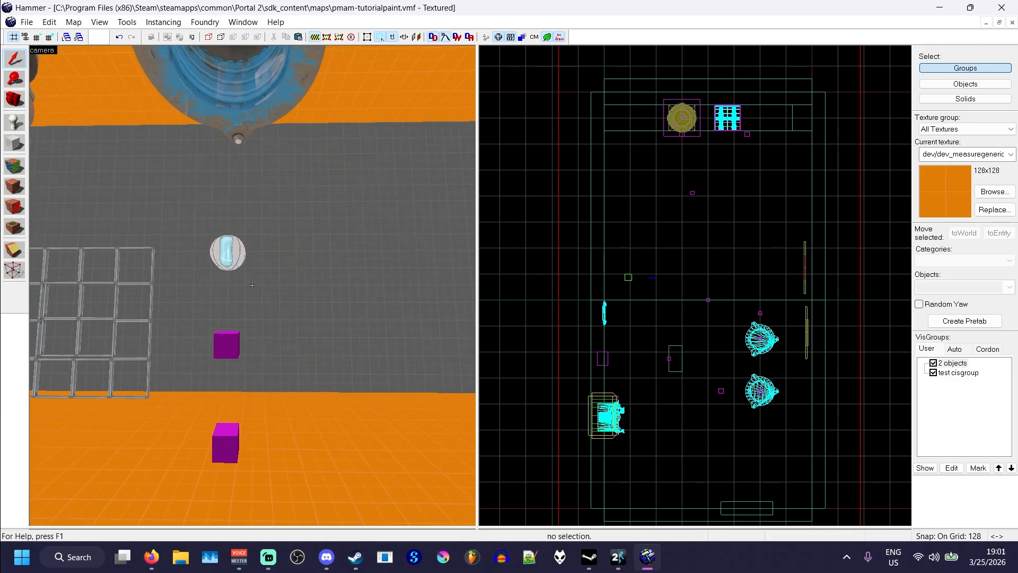
key("z")
left_click(236, 214)
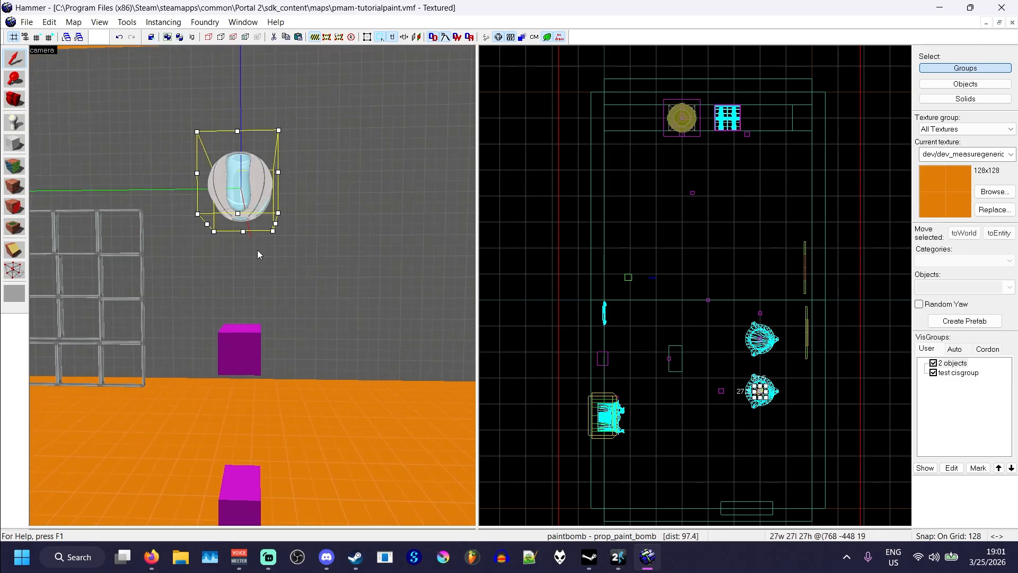
key("Down")
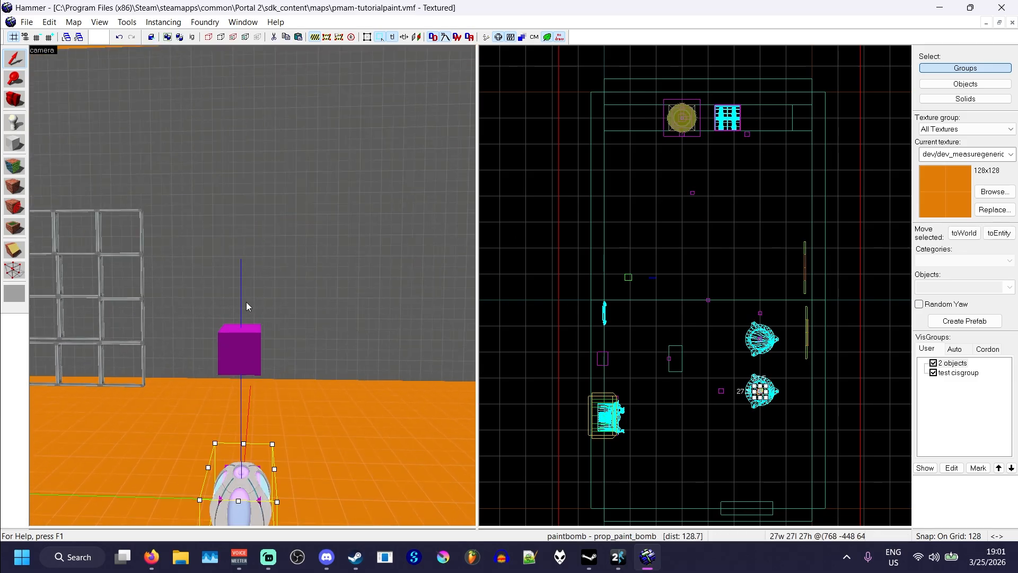
key("bracketleft")
key("Up")
key("z")
key("w")
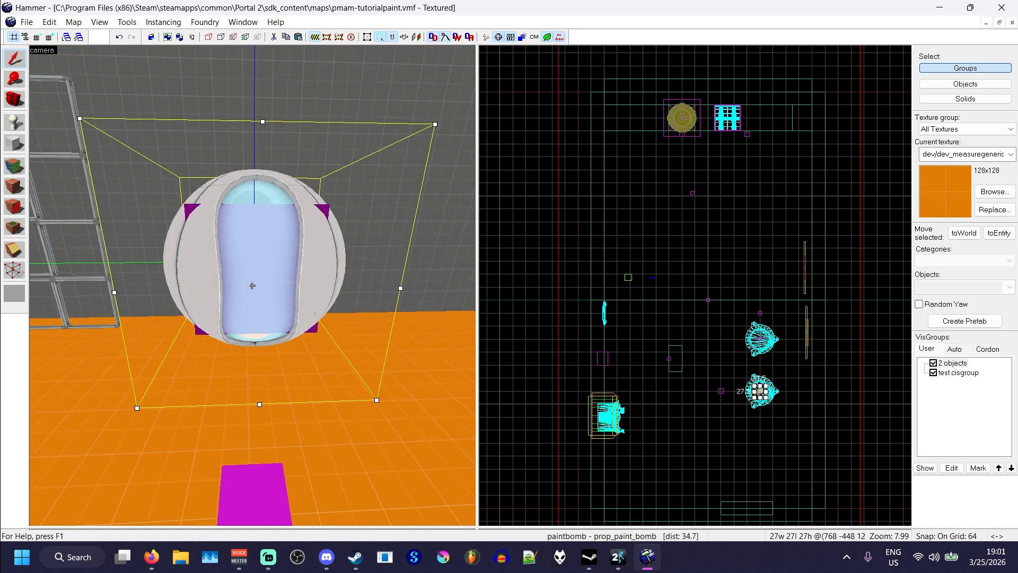
key("s")
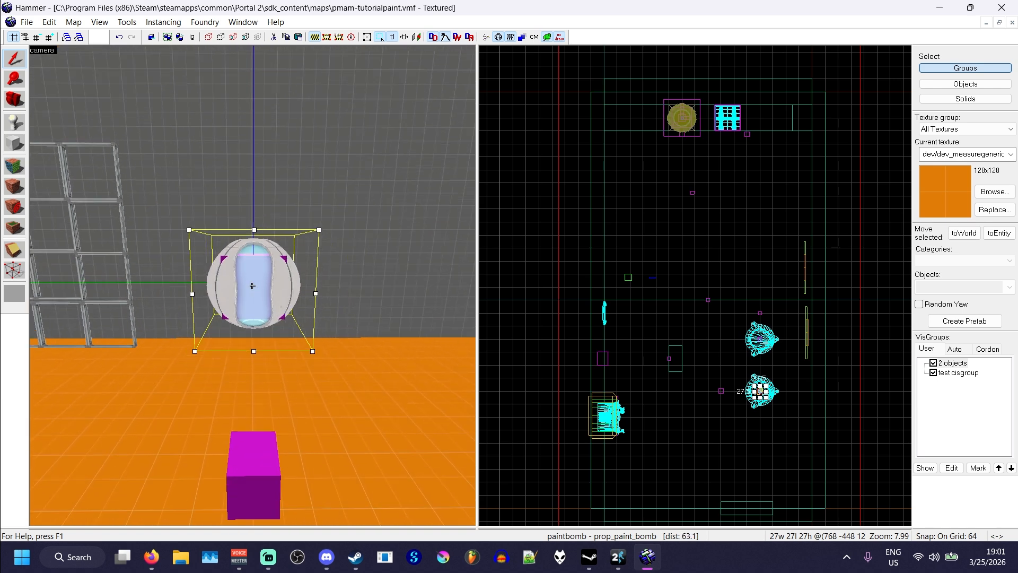
- Select the paint bomb together with its point_template and move both 192 units away from the blue gel dropper and up toward the ceiling
key("w")
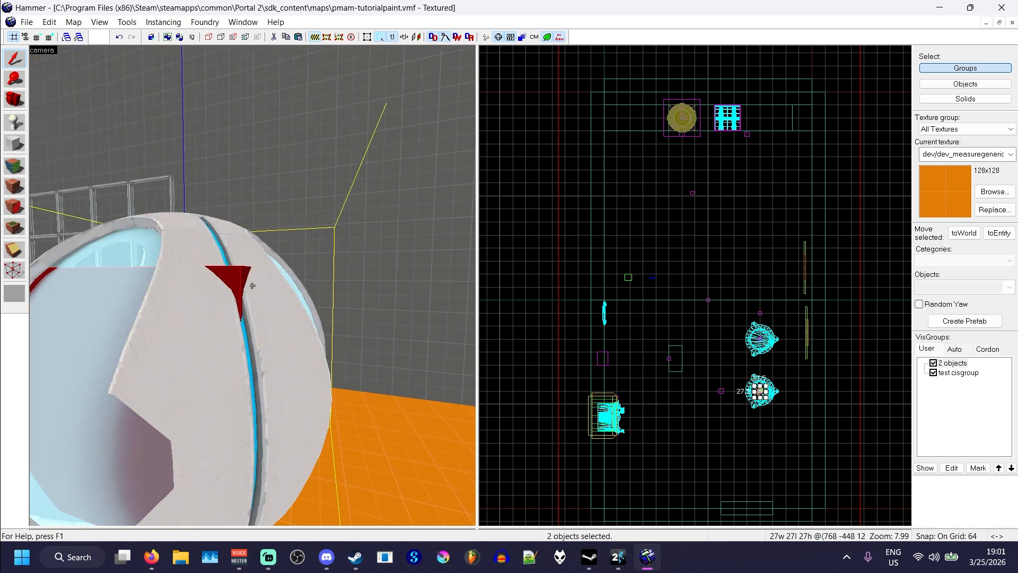
key("s")
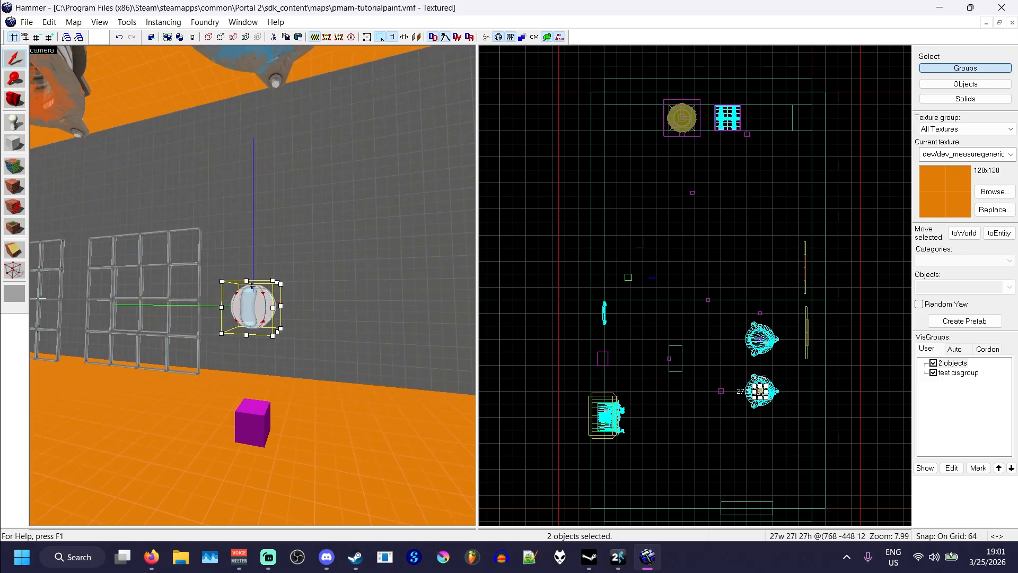
key("w")
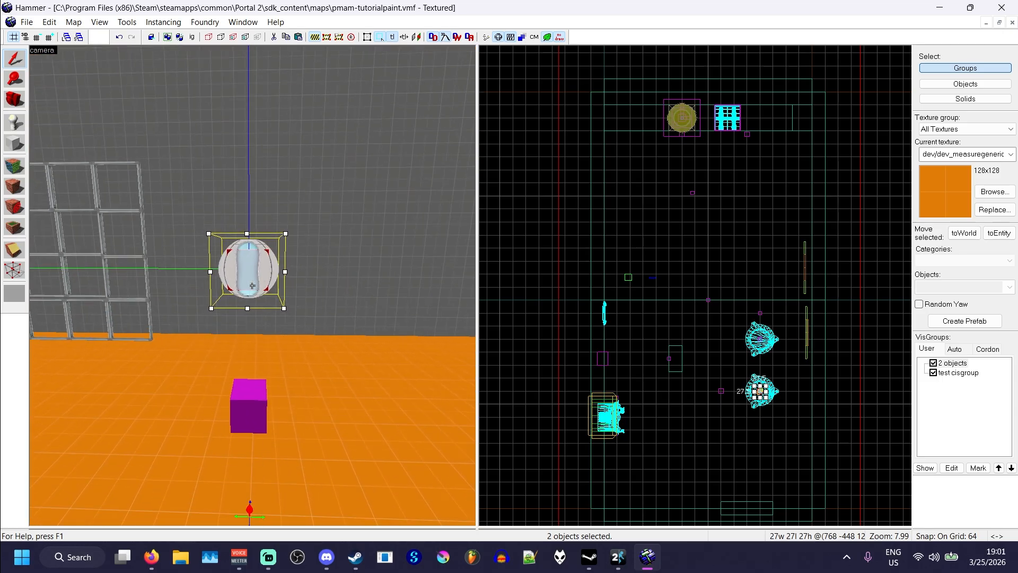
key("w")
key("s")
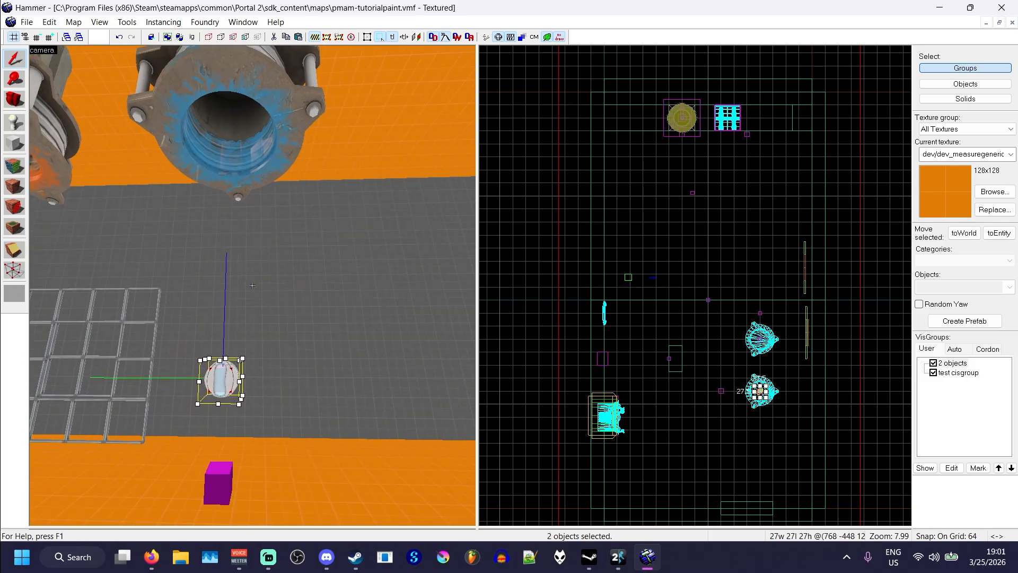
key("d")
key("z")
key("Right")
key("Right")
key("Right")
key("d")
key("Up")
key("Up")
key("Up")
key("Up")
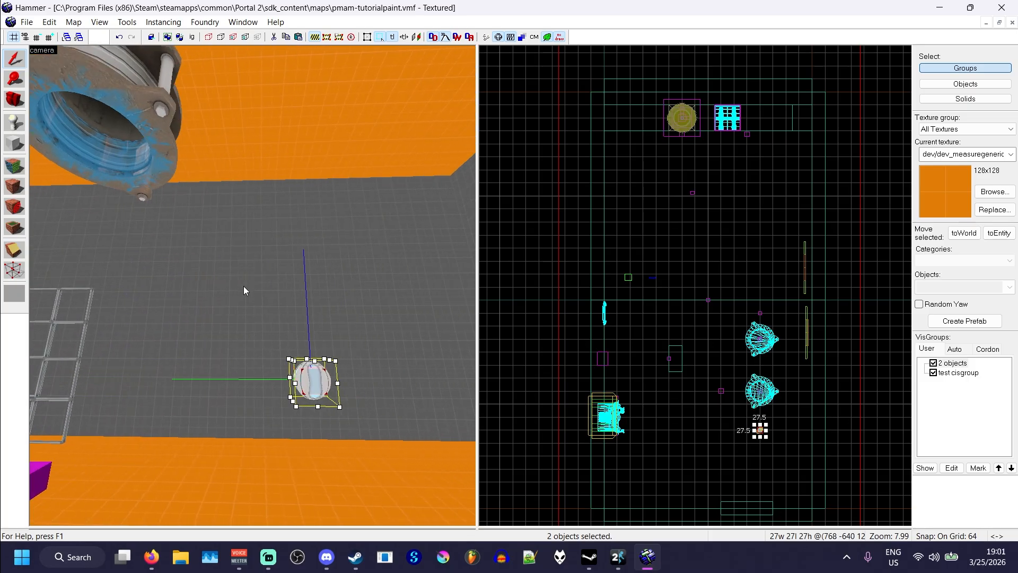
- Examine the flags of the paintbombtemplate point_template
key("z")
key("w")
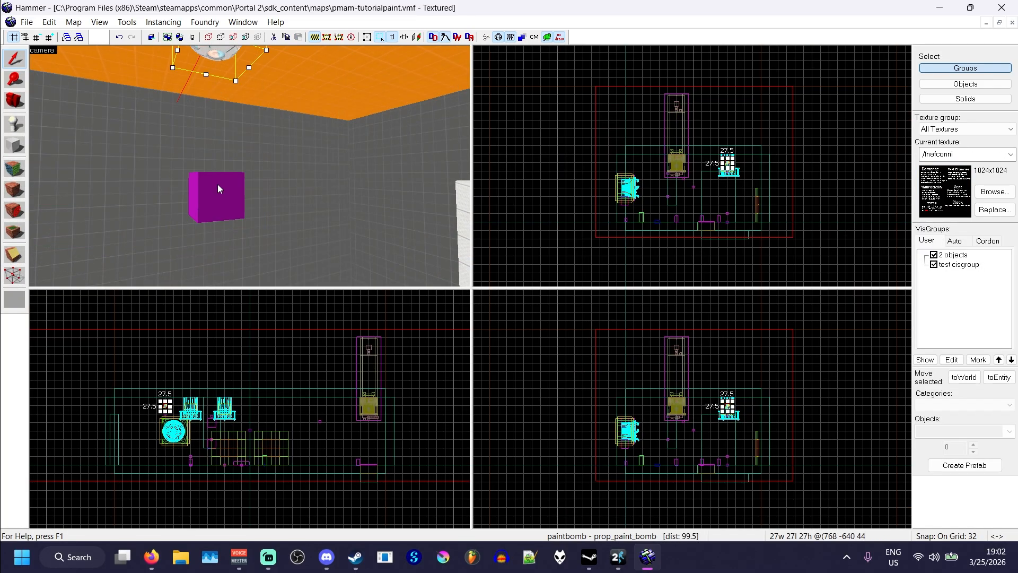
double_click(216, 181)
left_click_drag(395, 128, 622, 65)
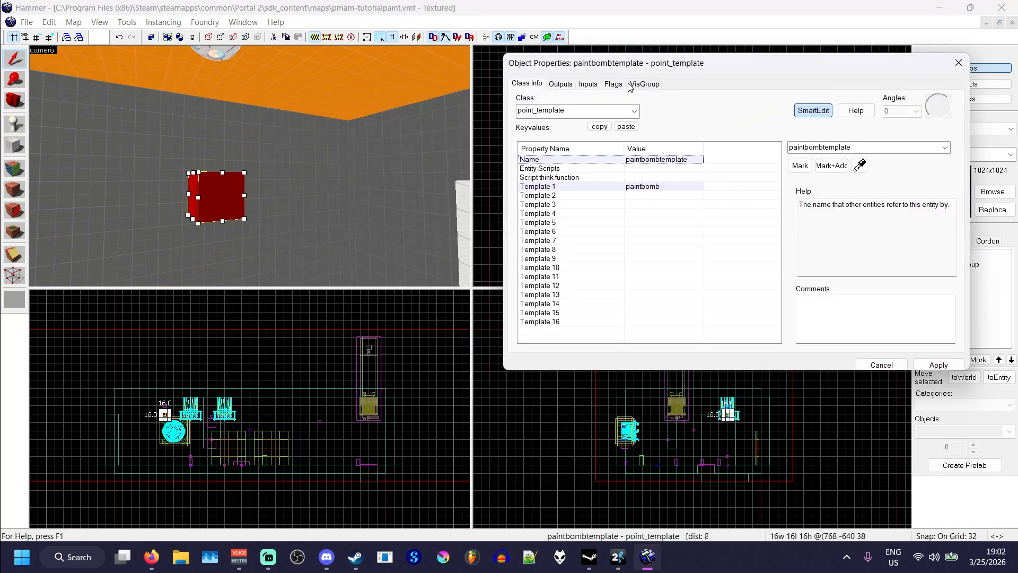
left_click(620, 84)
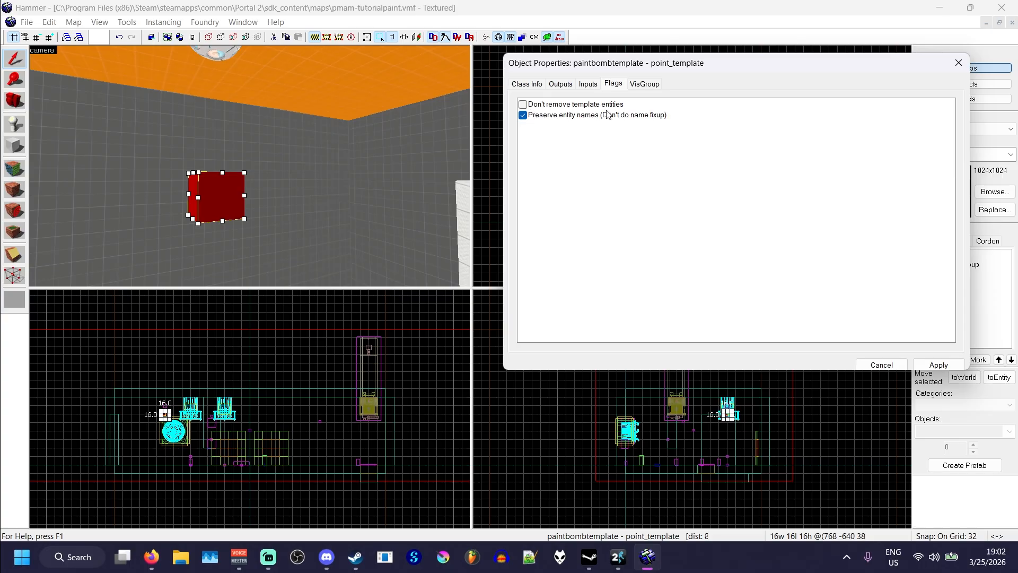
- Move the paint bomb down 64 units onto the point_template and close its properties
left_click(211, 58)
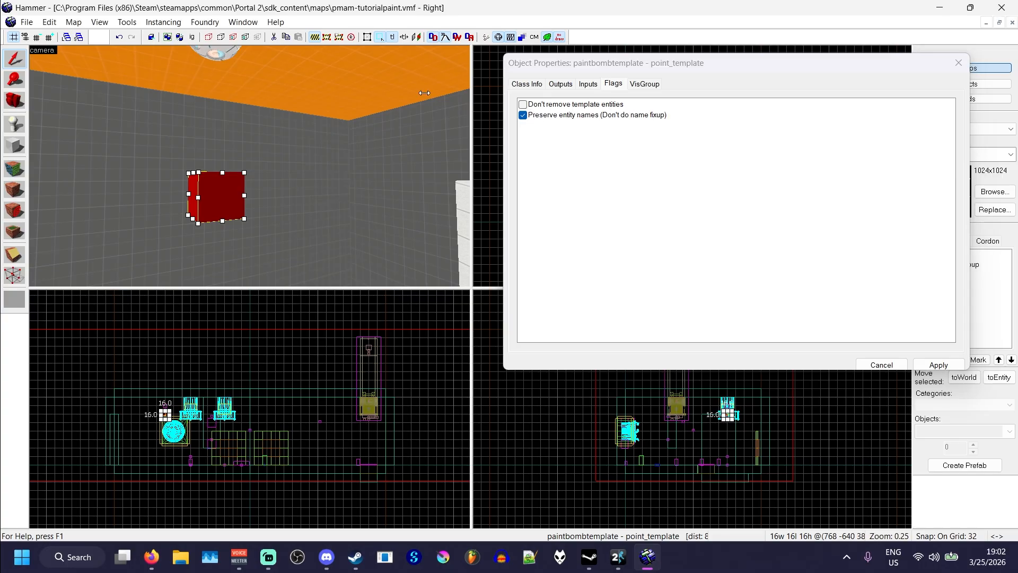
left_click(211, 58)
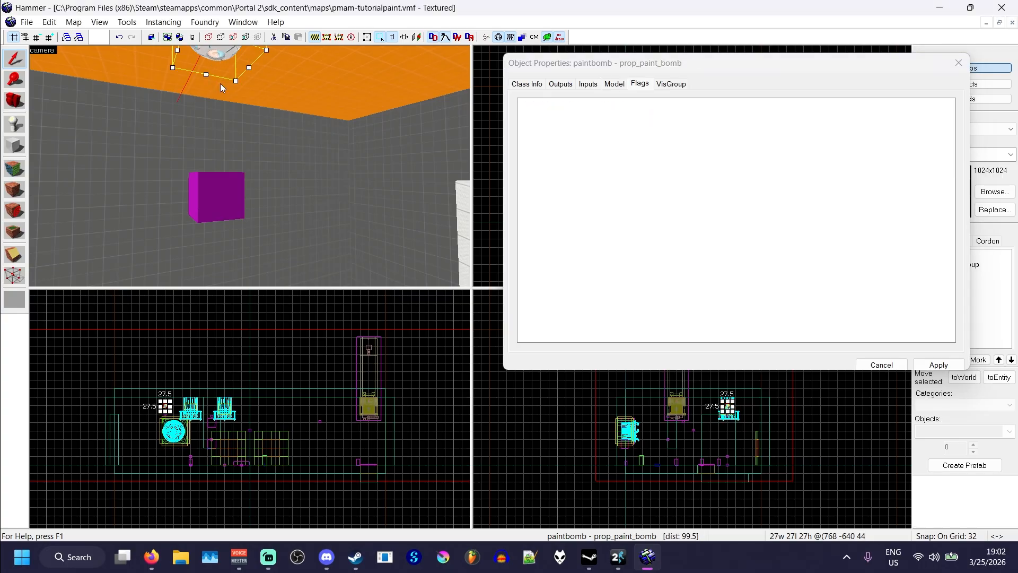
key("Down")
key("Down")
left_click(524, 85)
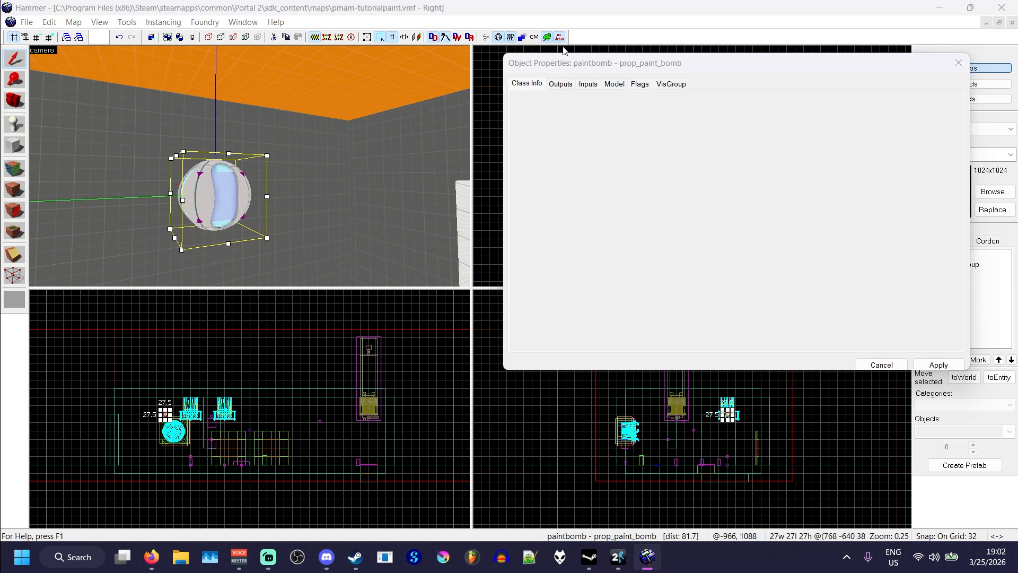
left_click(958, 62)
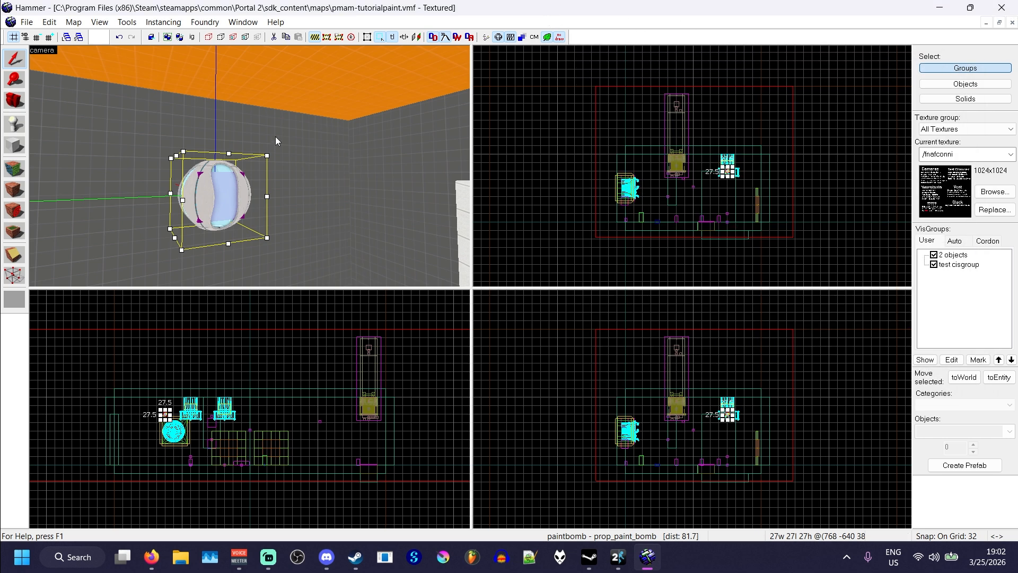
- Select the env_entity_maker on the floor and raise it up inside the blue gel dropper
key("z")
key("d")
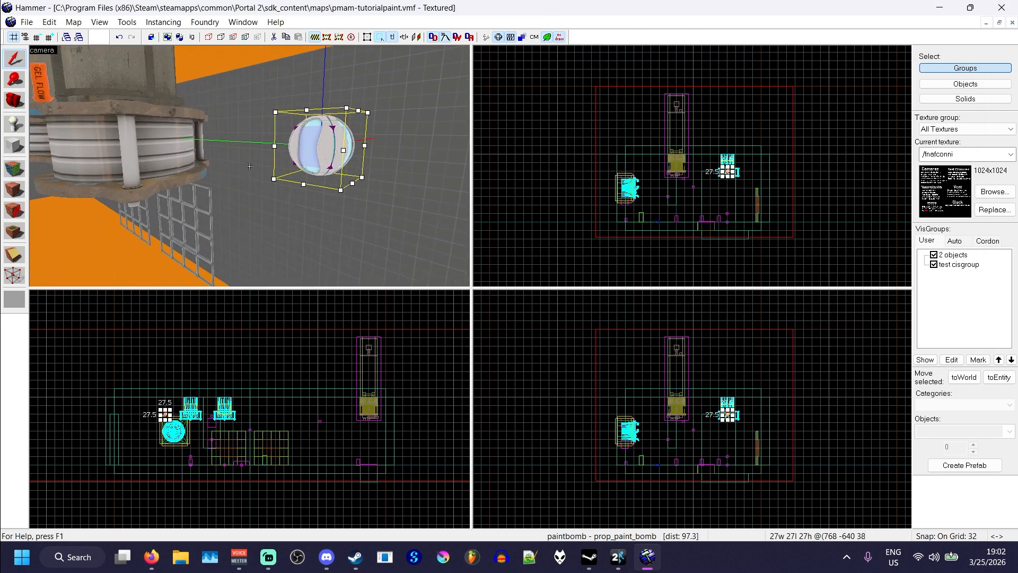
key("a")
key("w")
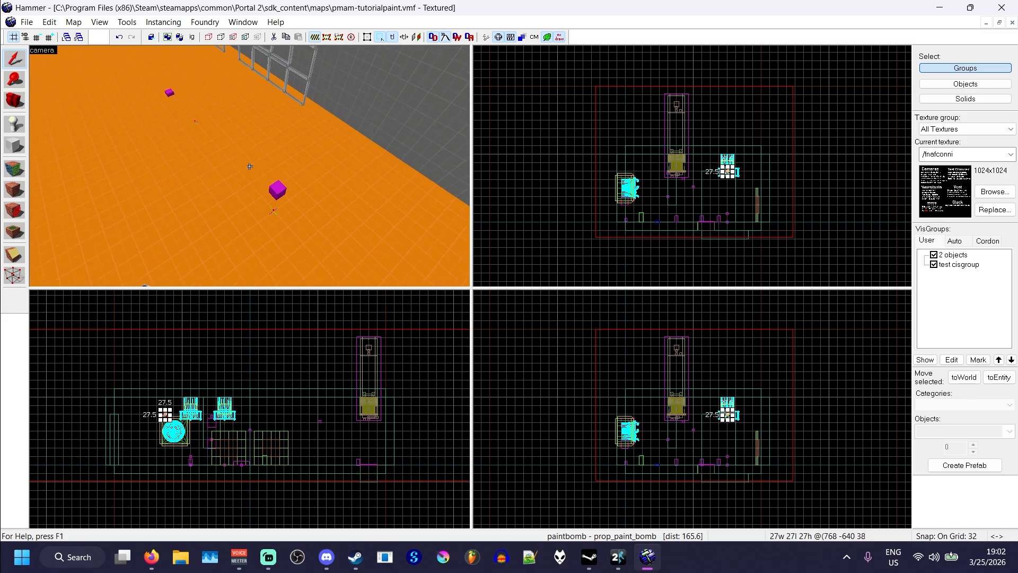
left_click(249, 166)
key("s")
key("z")
key("Up")
key("Up")
key("Up")
key("Up")
key("Up")
key("Up")
key("Up")
key("Up")
key("Up")
key("Up")
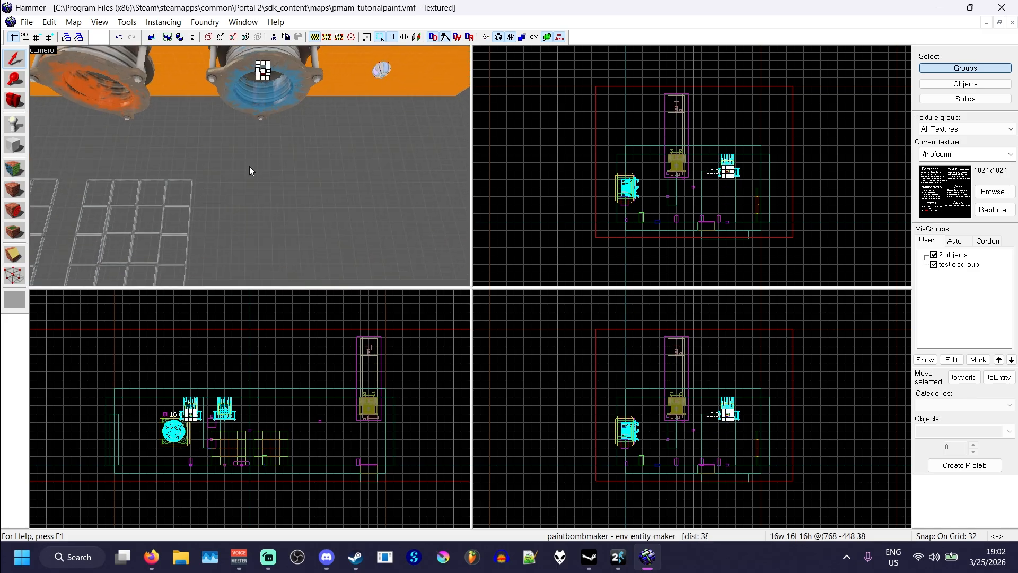
key("z")
key("w")
key("s")
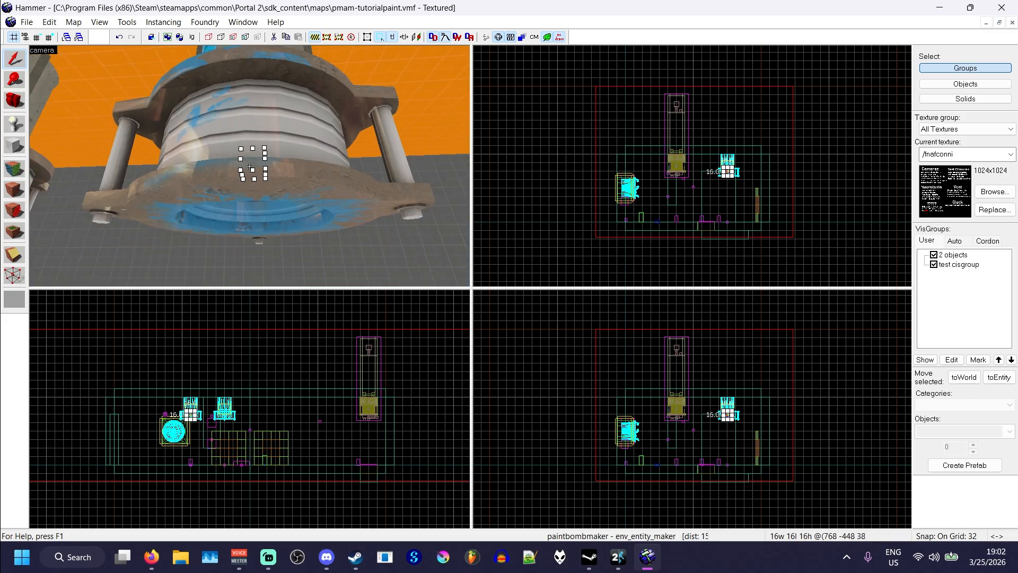
- Add an output to the pedestal button near the entity maker's former spot that fires on OnPressed
key("w")
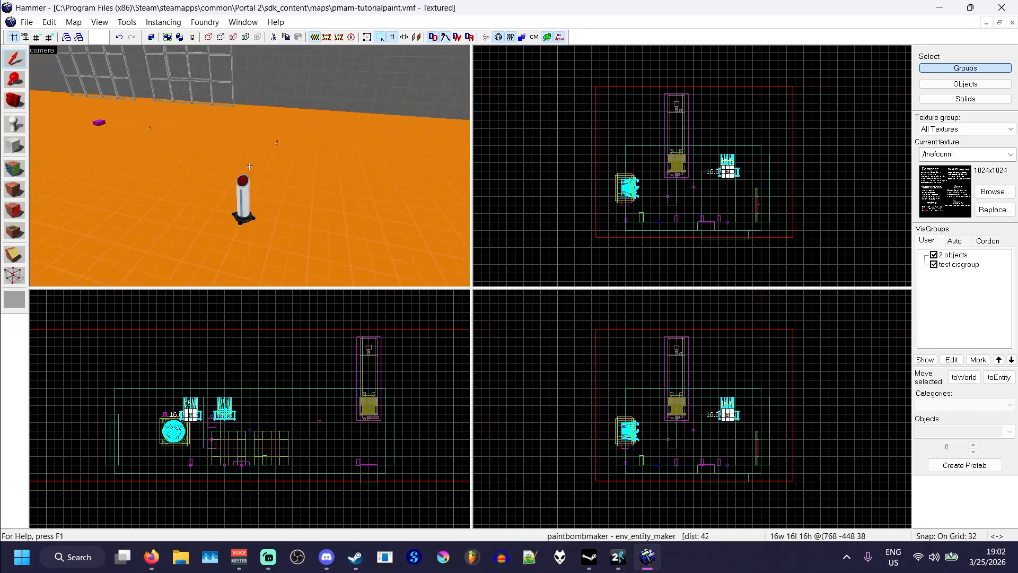
key("z")
double_click(220, 207)
left_click(571, 86)
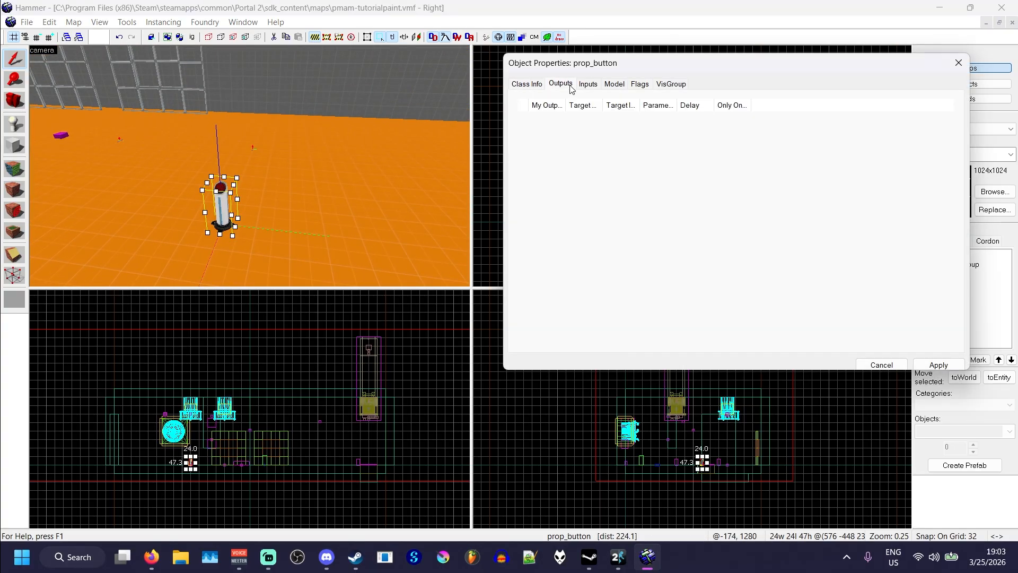
left_click(584, 336)
left_click(783, 250)
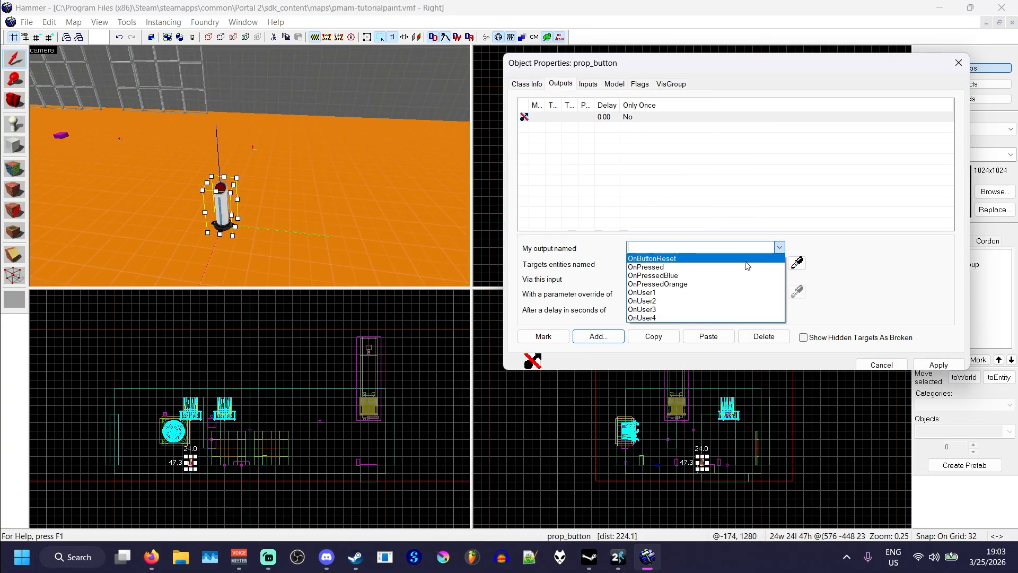
left_click(732, 268)
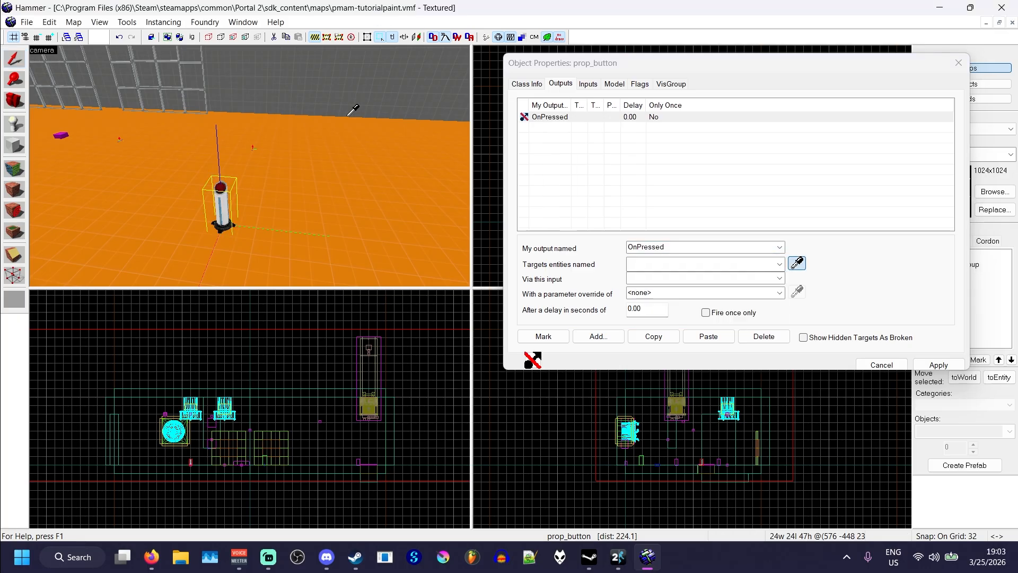
- Target the button's output at paintbombmaker with the ForceSpawn input, apply it, and close the properties
key("z")
key("z")
left_click(259, 137)
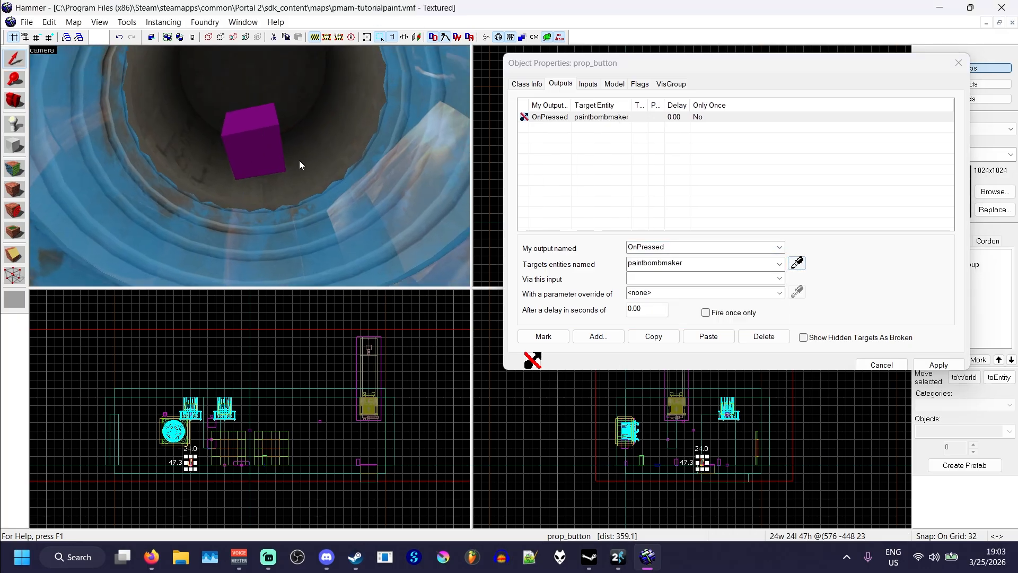
left_click(779, 278)
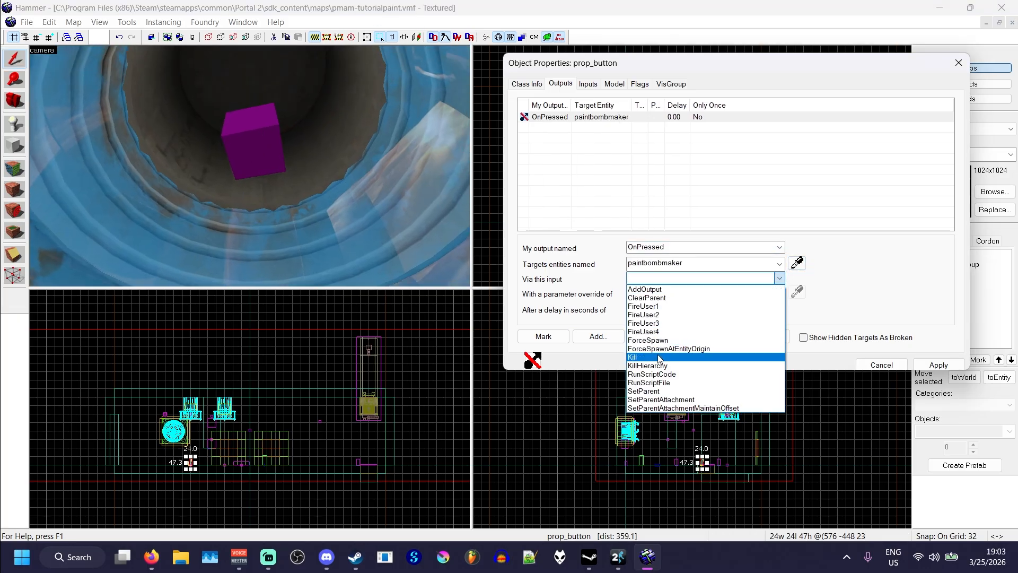
left_click(648, 340)
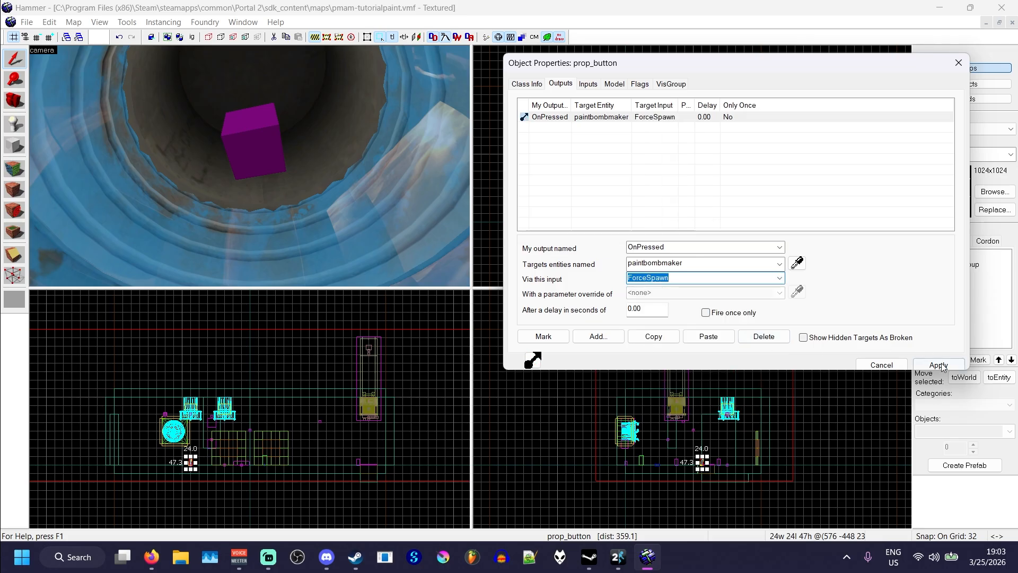
left_click(895, 372)
key("Escape")
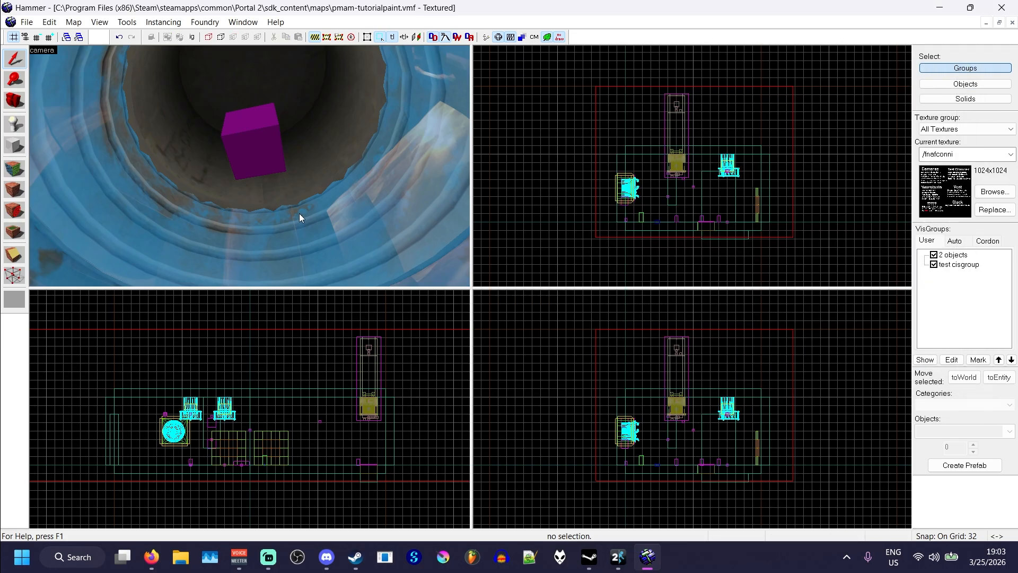
- Compile the map, launch it in Portal 2, and return to gameplay from the pause menu
key("z")
key("z")
key("F9")
key("Escape")
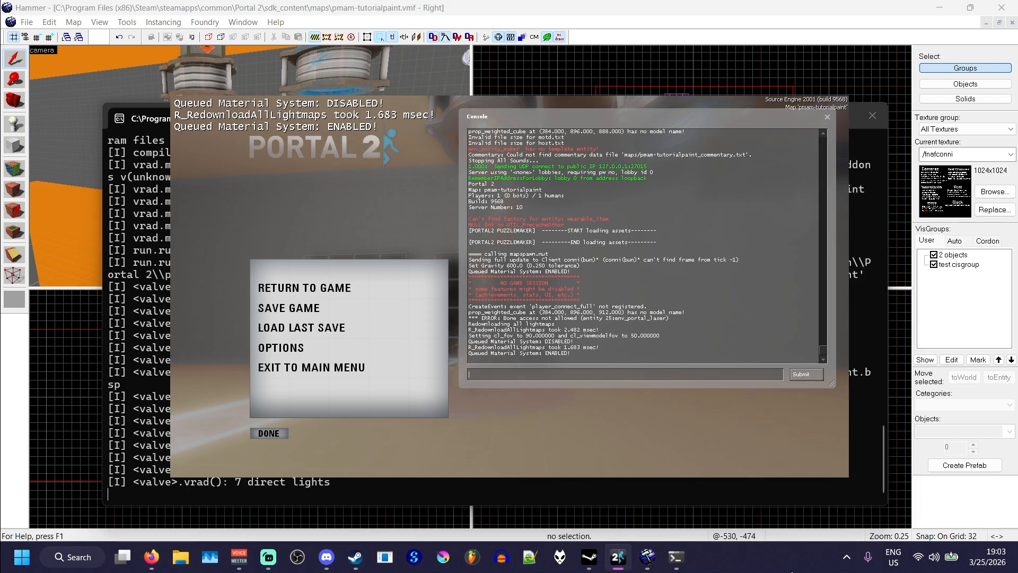
- Test the paint bomb spawner in the game by walking to and activating the pedestal button, and switch back to Hammer
key("w")
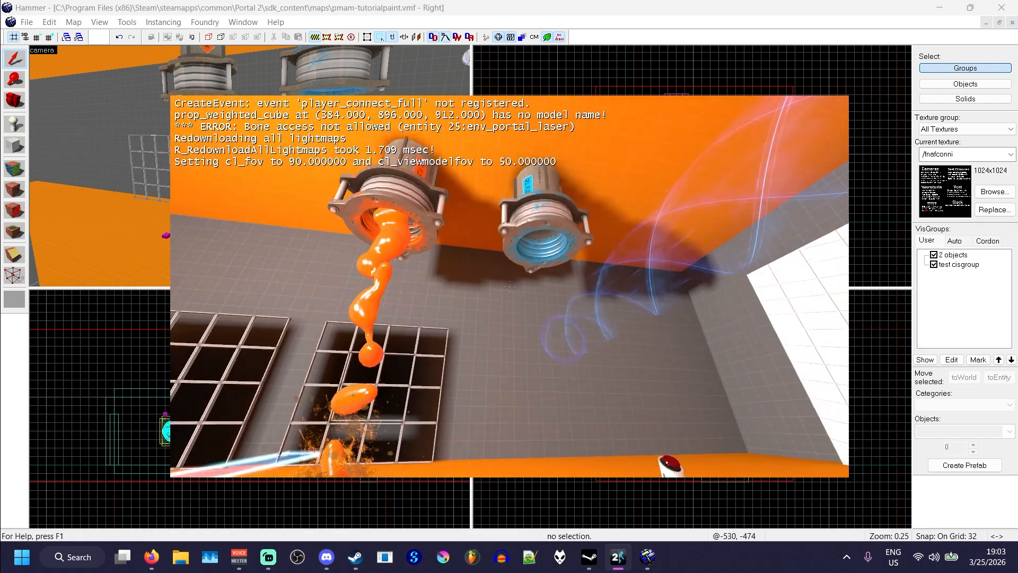
key("e")
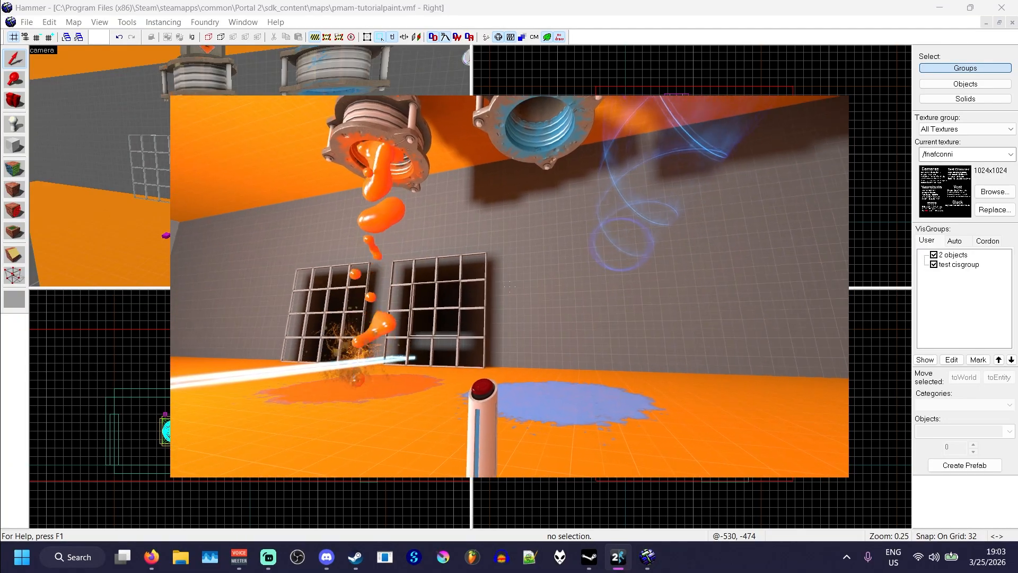
key("Escape")
left_click(889, 206)
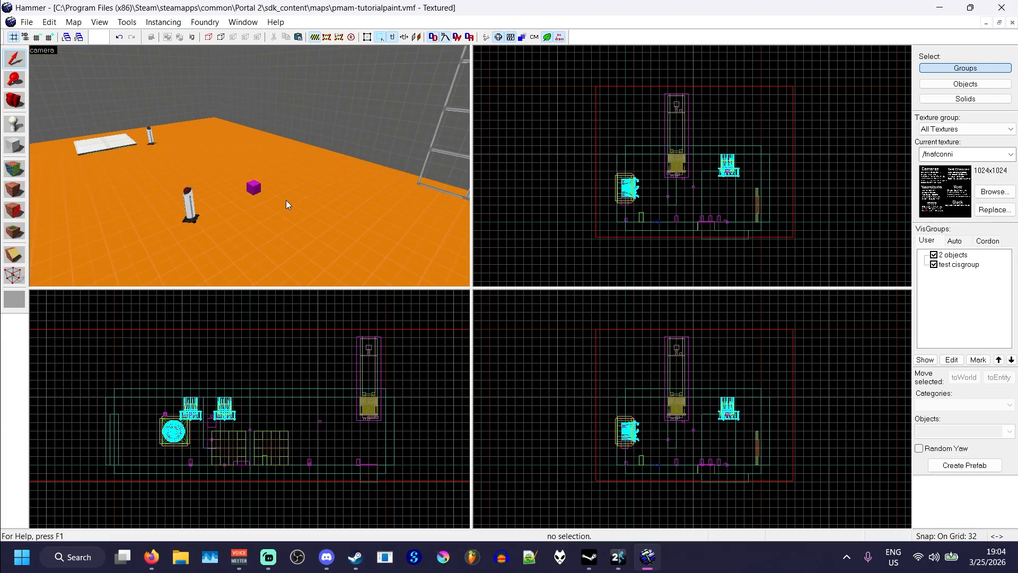
- Name the paint_sphere entity paintsphere and apply the change
double_click(249, 188)
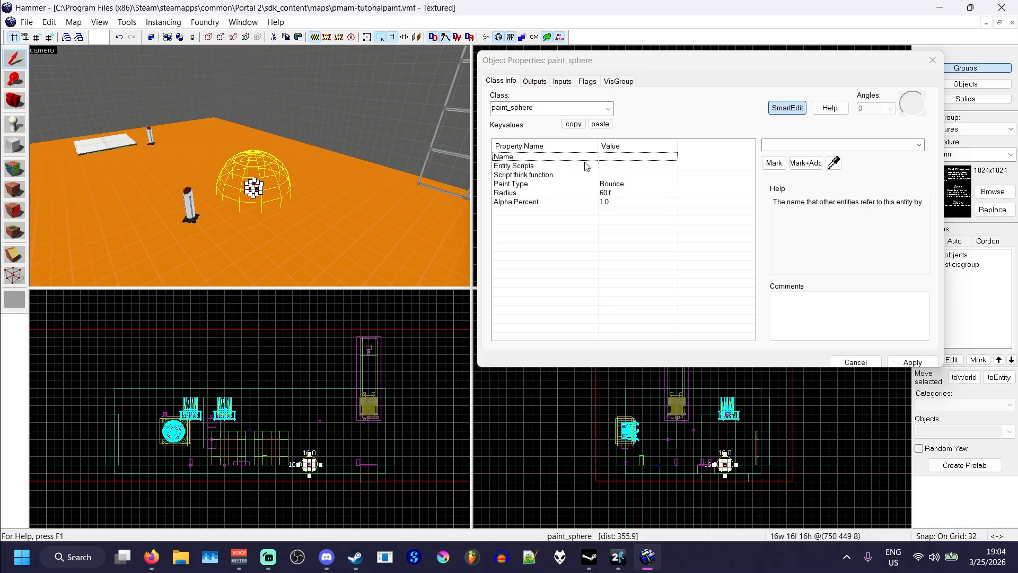
left_click(611, 166)
left_click(609, 159)
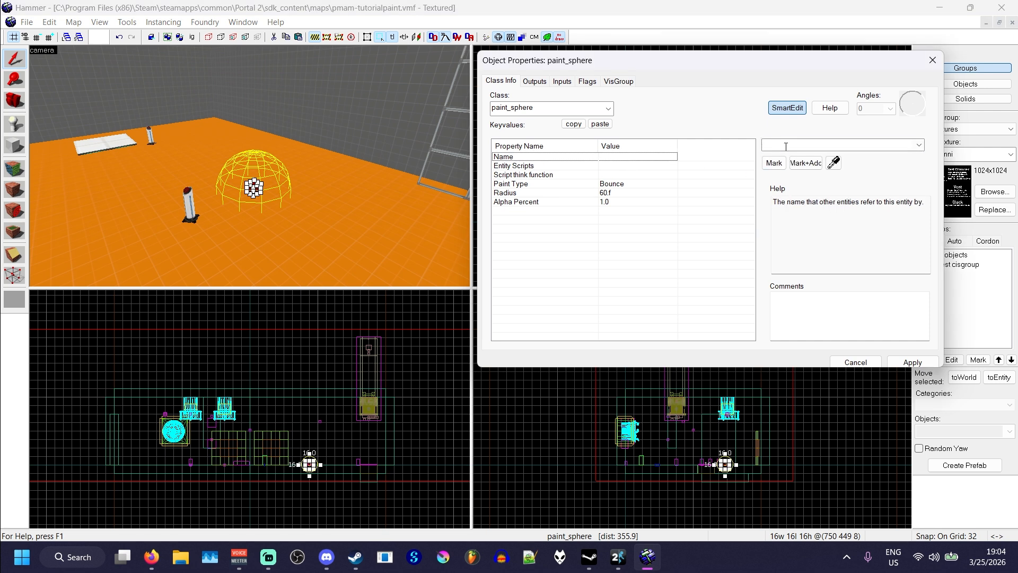
type("paint")
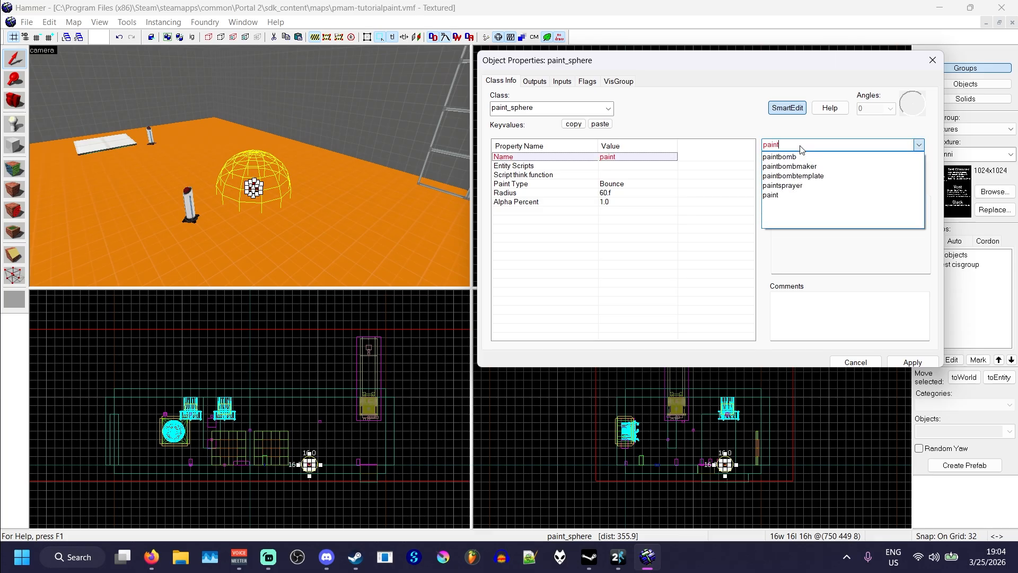
key("Return")
left_click(913, 362)
- Keep the sphere's paint type at Bounce, set its Alpha Percent to 0.7, and close the properties
left_click(511, 184)
left_click(918, 145)
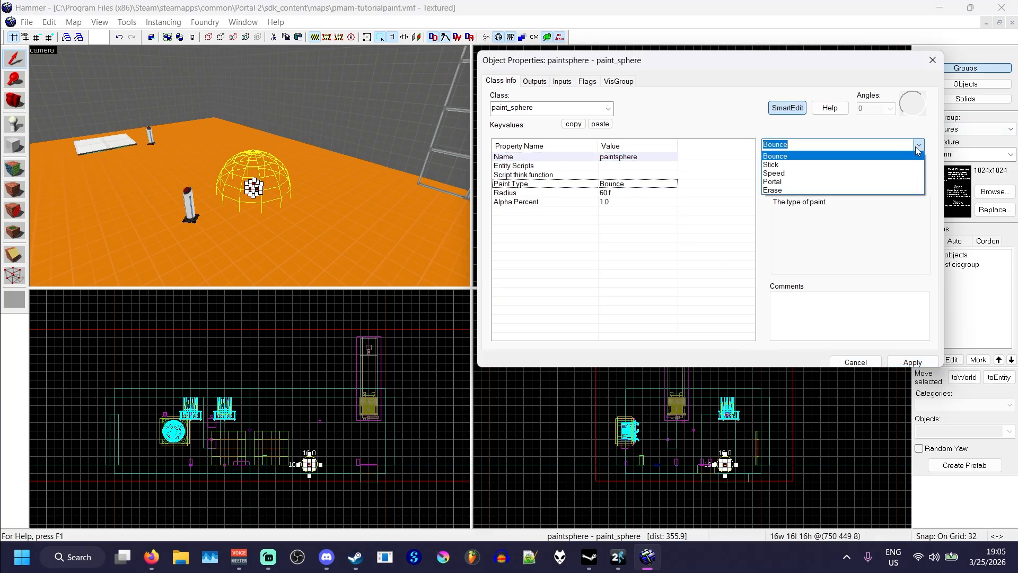
left_click(781, 182)
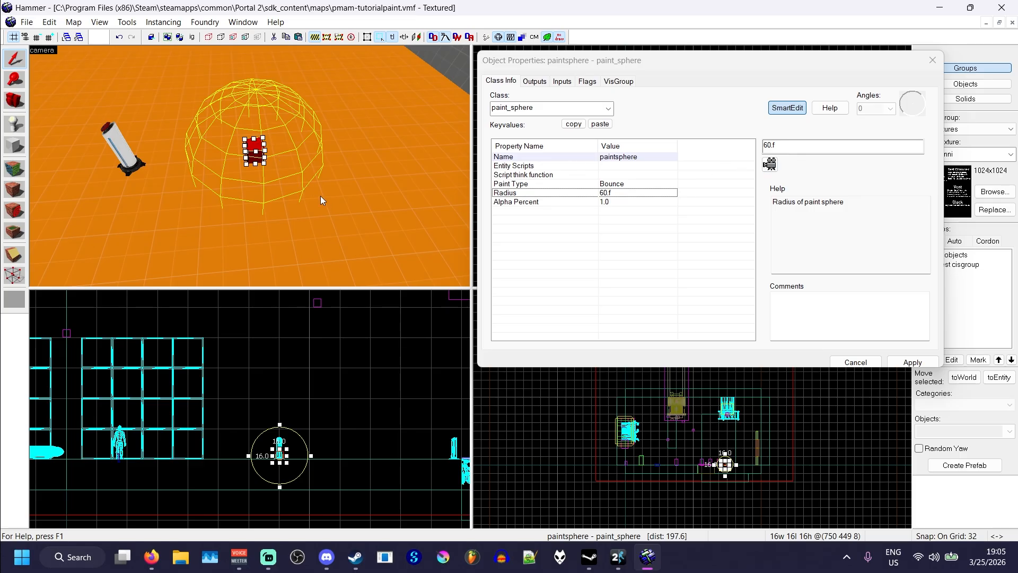
left_click(617, 203)
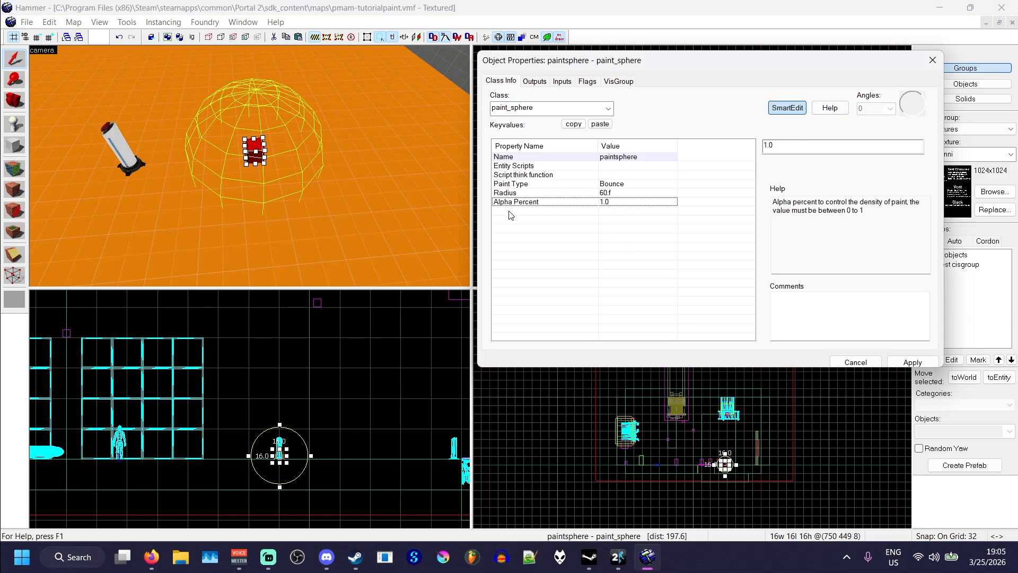
left_click(291, 189)
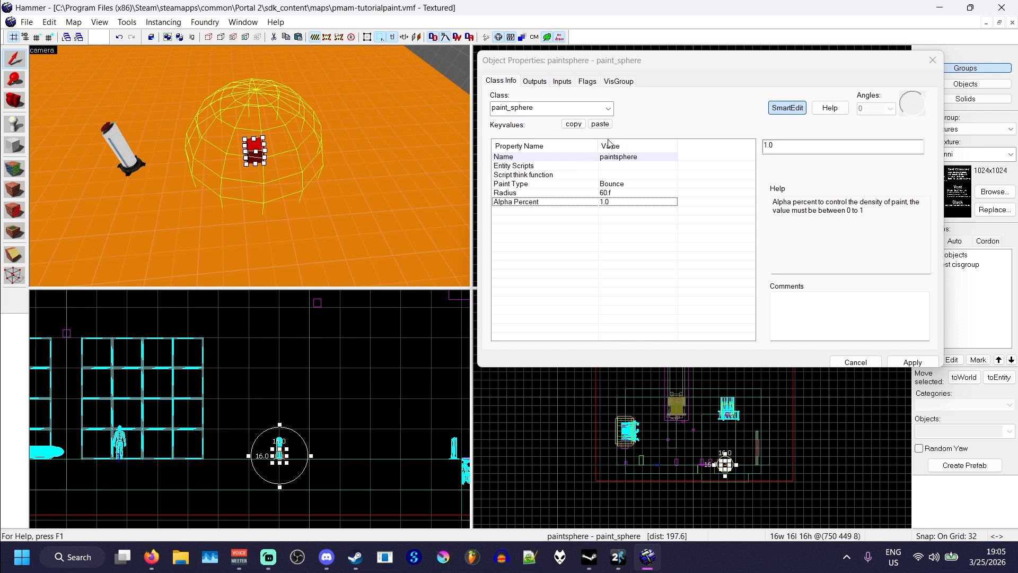
double_click(777, 146)
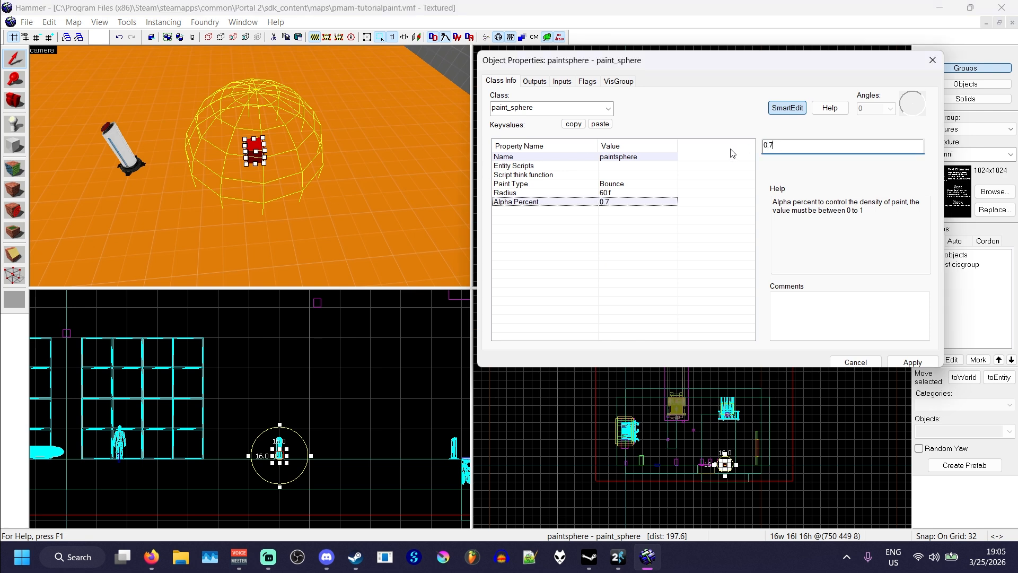
left_click(855, 362)
key("Escape")
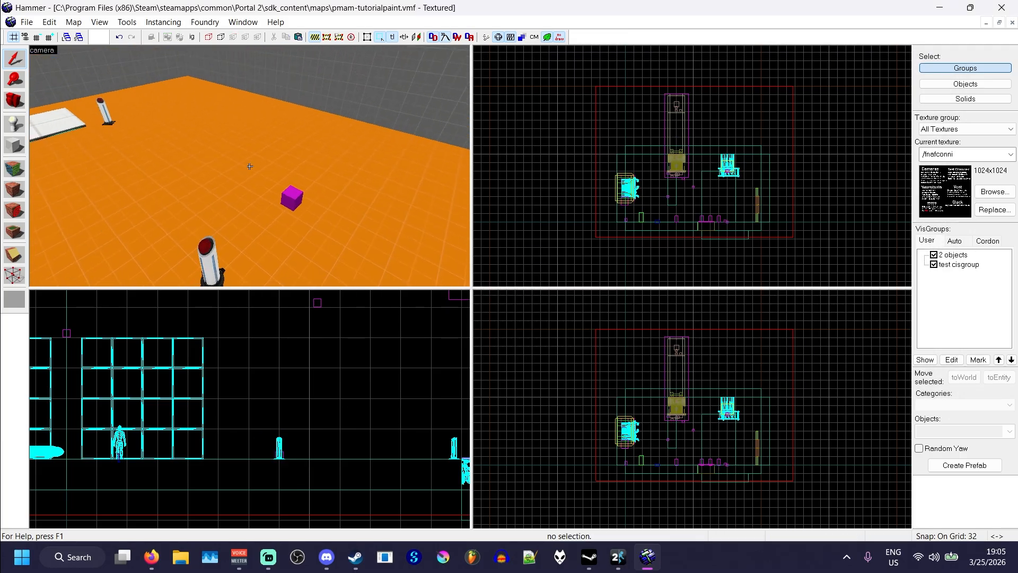
- Add an OnPressed output targeting paintsphere to the pedestal button nearest the paint sphere
double_click(205, 252)
left_click(534, 82)
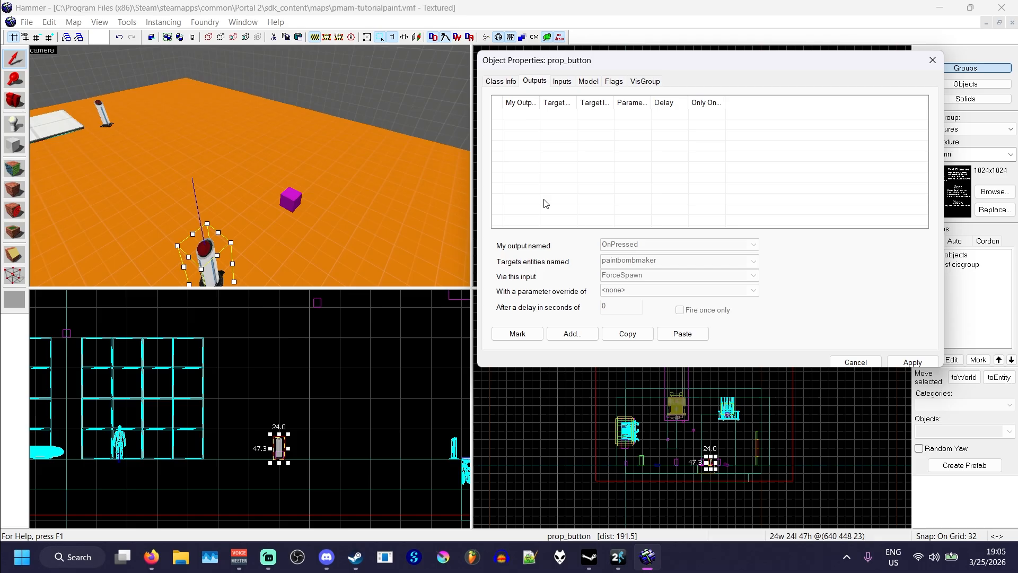
left_click(572, 333)
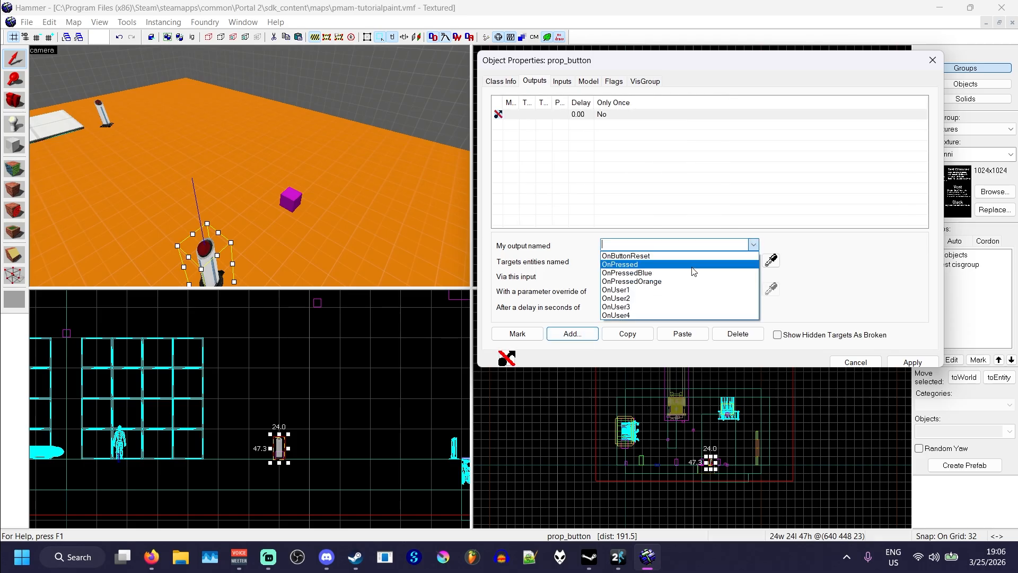
left_click(692, 264)
left_click(673, 261)
type("paintsphere")
- Have the button's output fire the Paint input, apply it, and close the properties
key("Tab")
left_click(757, 276)
left_click(660, 346)
left_click(913, 361)
key("Escape")
key("Escape")
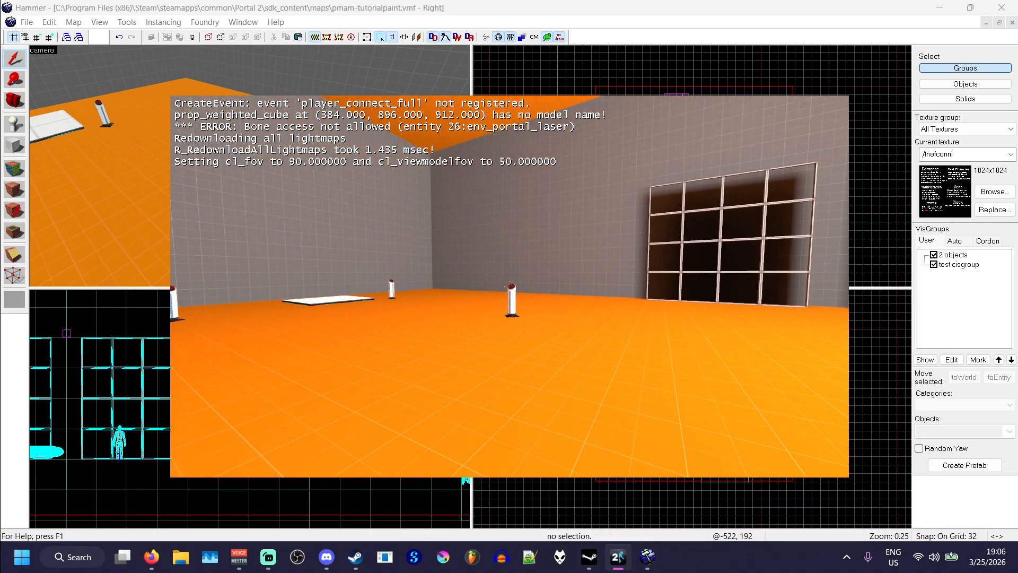
- Test the paint sphere in the game by activating its pedestal button and walking around the painted floor area
key("e")
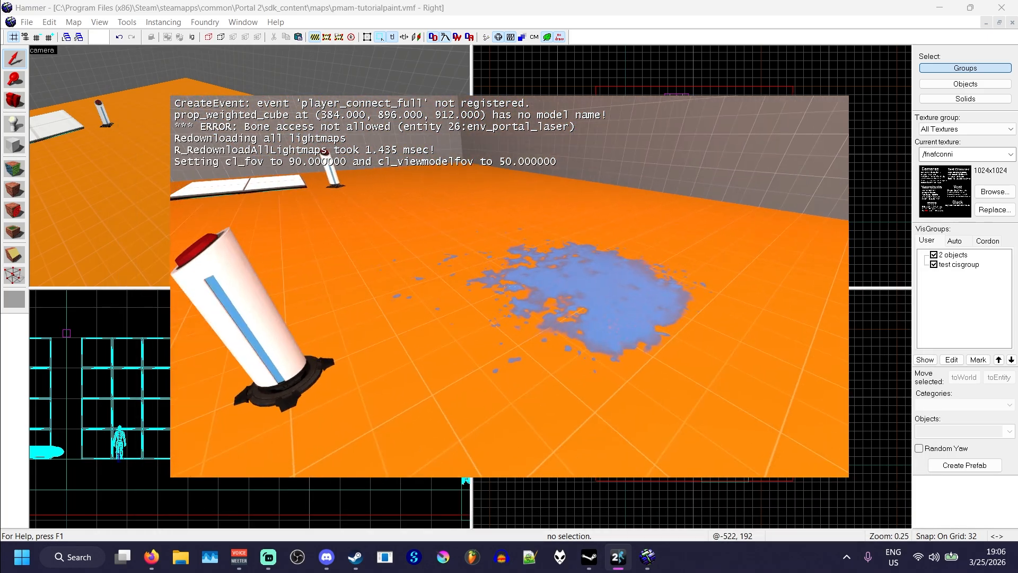
key("w")
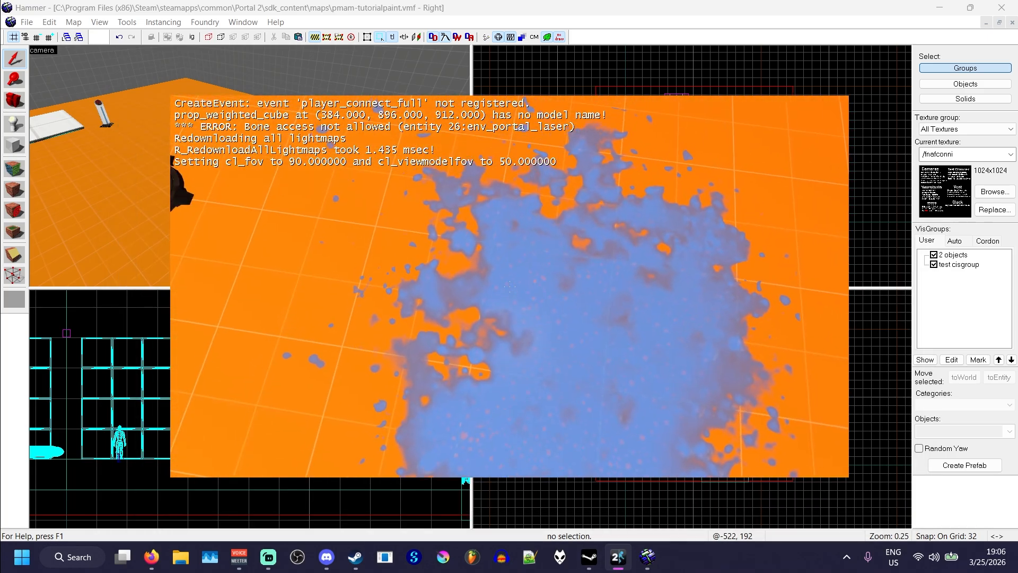
key("s")
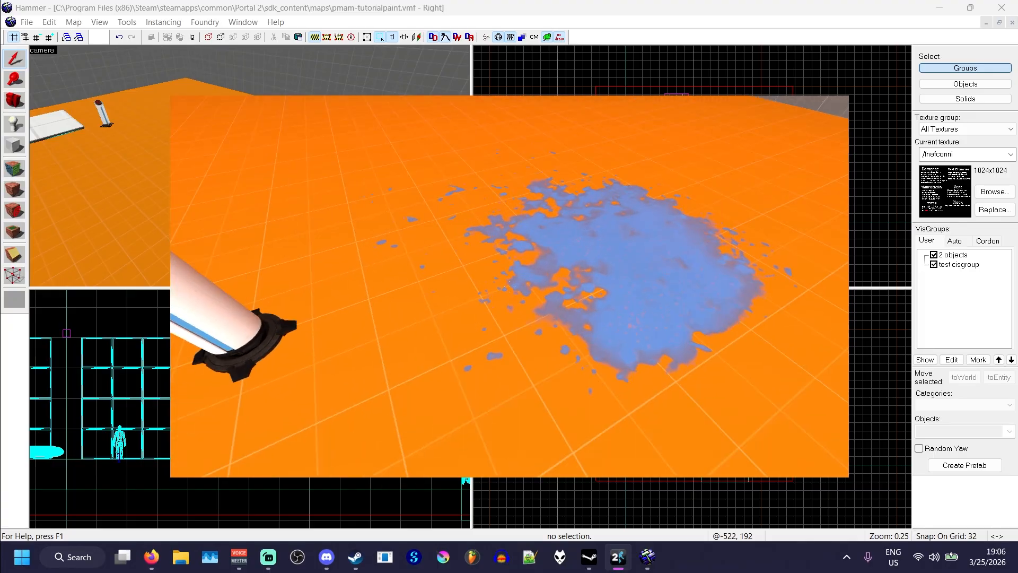
key("s")
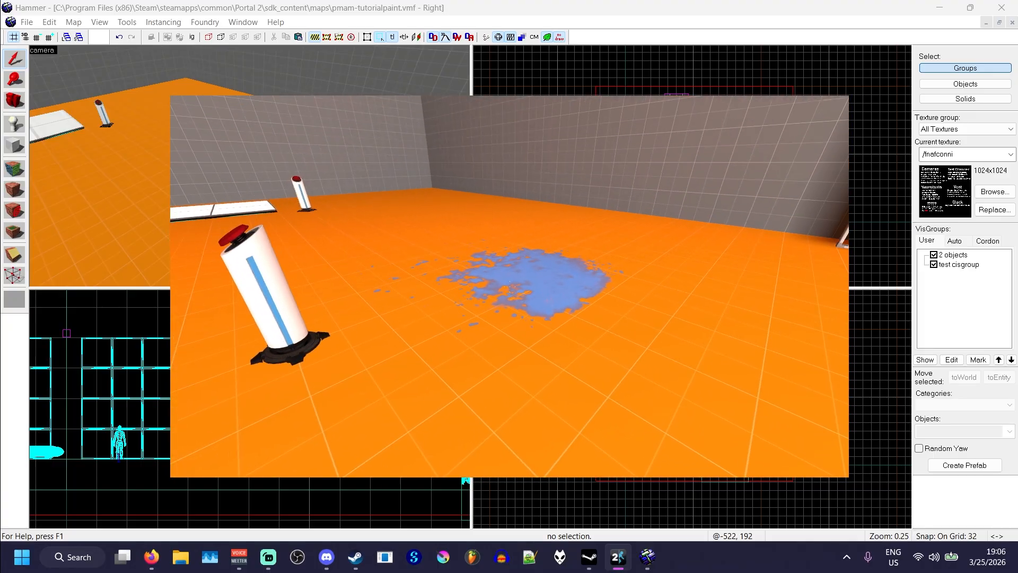
key("a")
key("a")
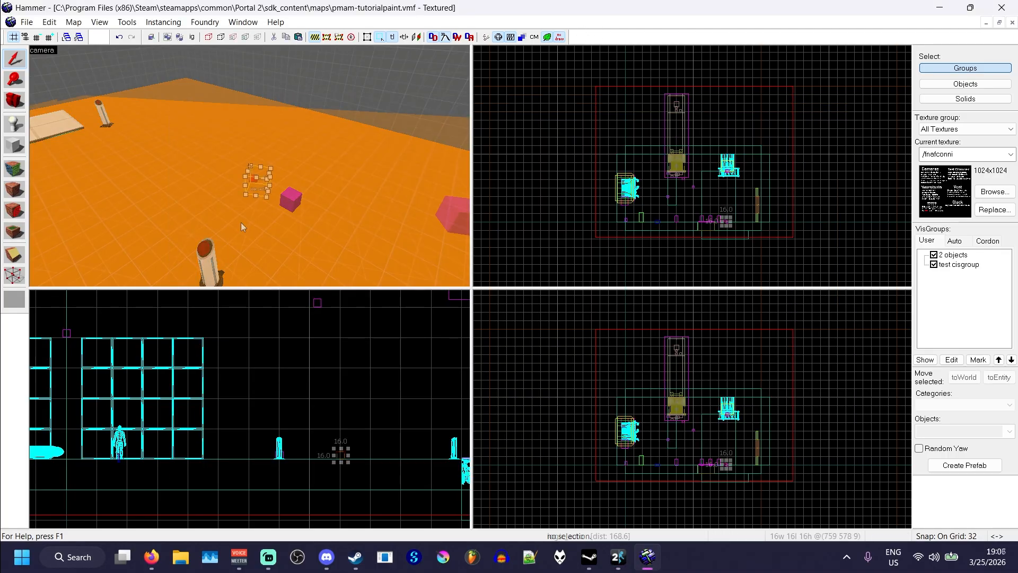
- Add an OnMapSpawn output to the logic_auto entity beside the paint sphere
scroll(241, 222, "up", 5)
key("s")
key("z")
double_click(205, 173)
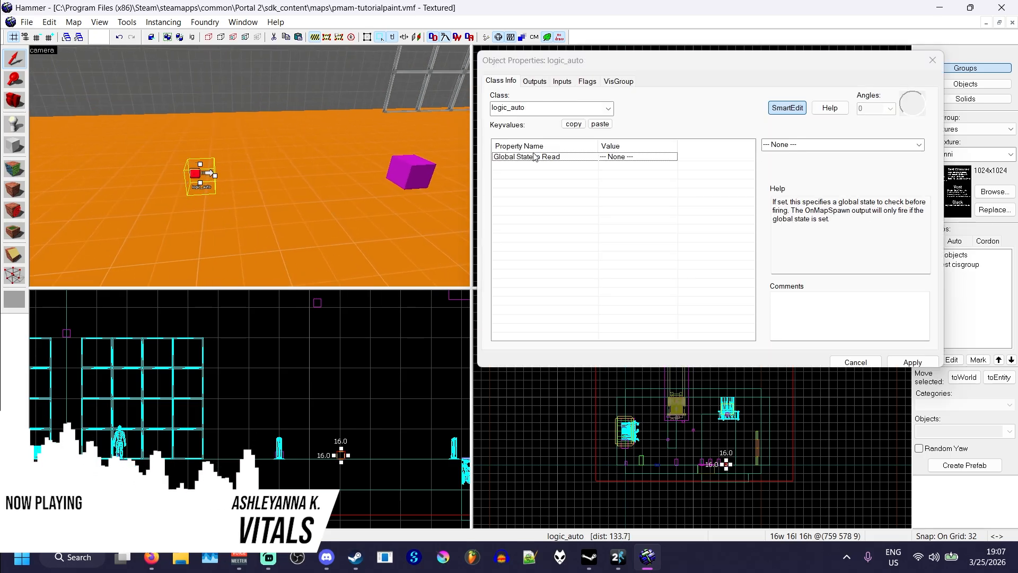
left_click(534, 82)
left_click(572, 333)
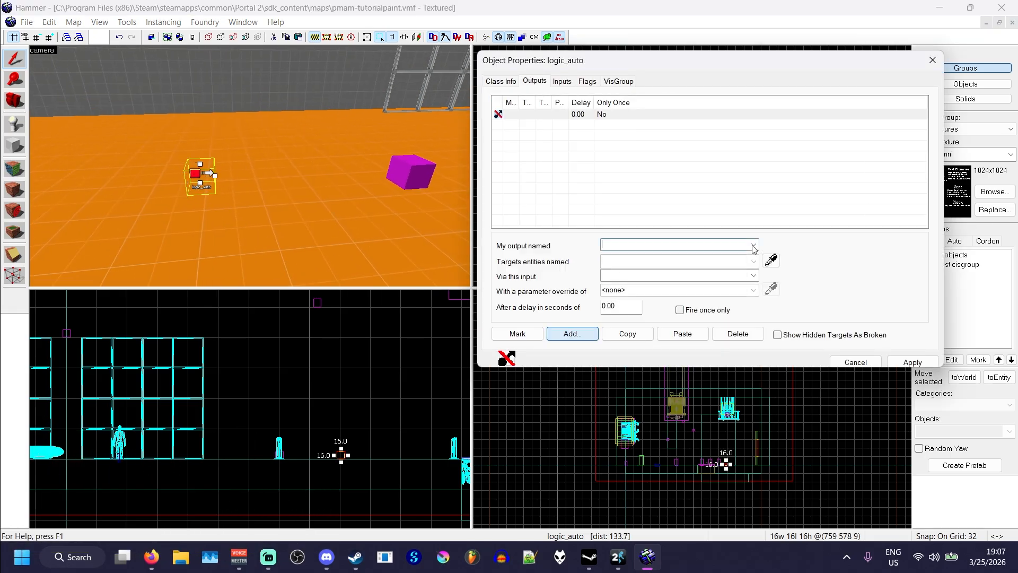
left_click(750, 247)
left_click(756, 268)
- Target the logic_auto output at paintsphere with the Paint input and close the properties
left_click(771, 260)
left_click(411, 171)
left_click(753, 276)
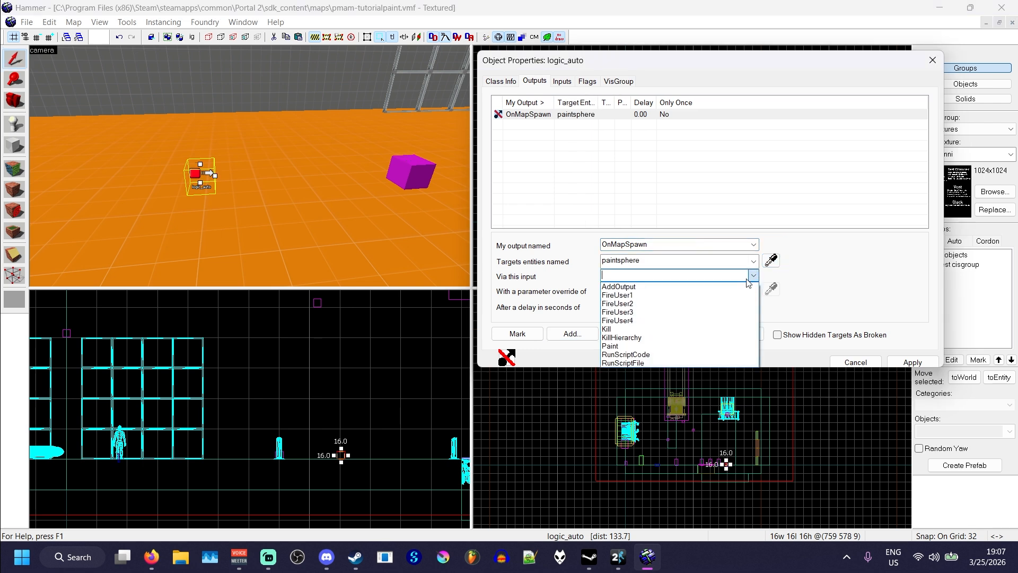
left_click(757, 346)
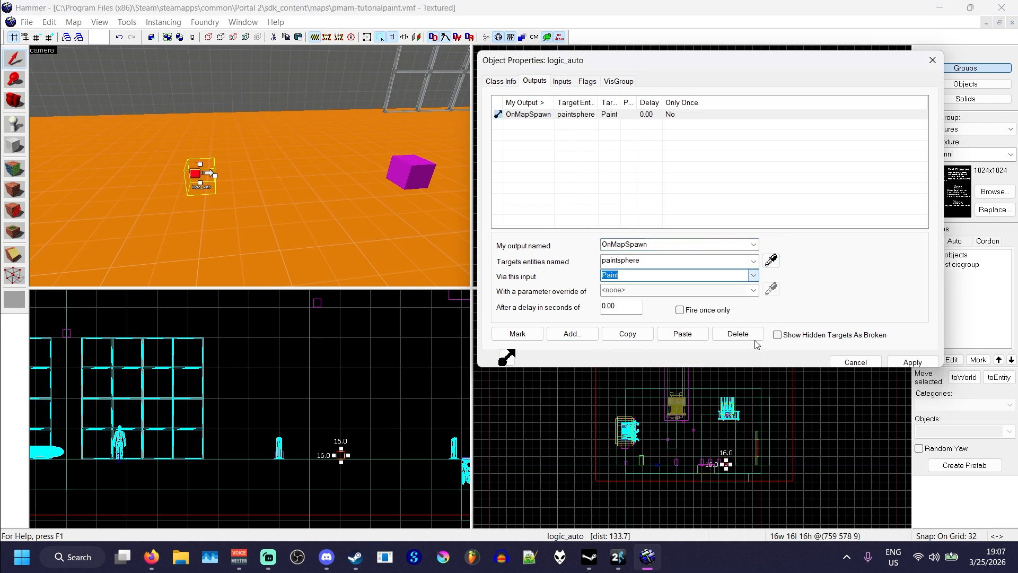
left_click(868, 363)
- Compile the map with the Fast configuration and launch it in Portal 2
left_click(543, 215)
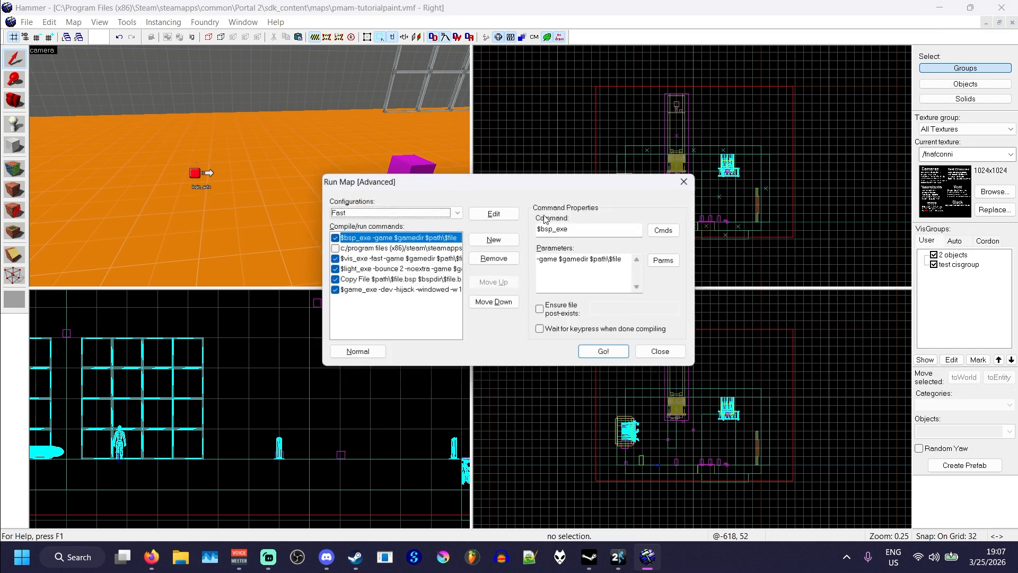
key("F9")
key("Return")
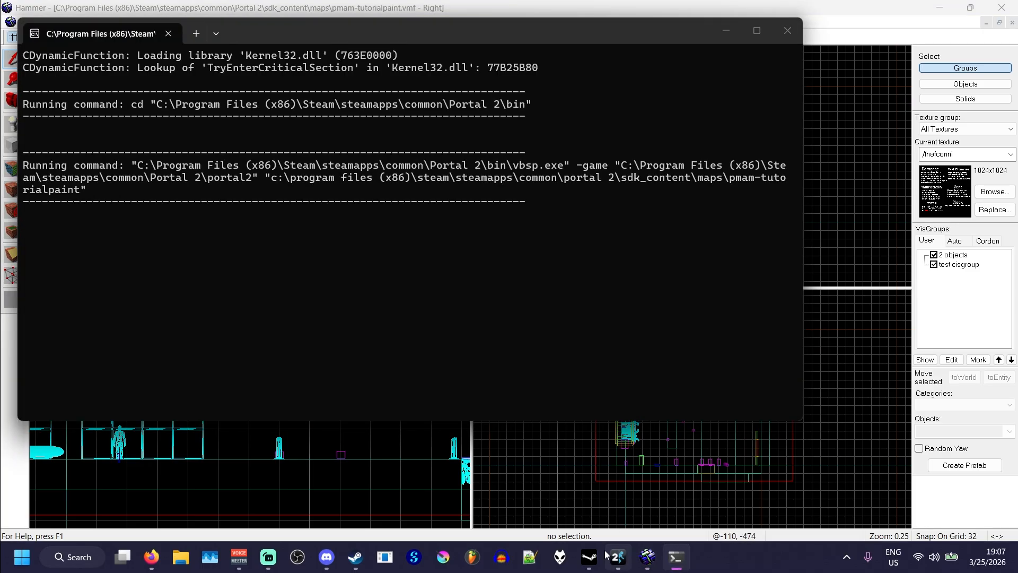
mouse_move(615, 558)
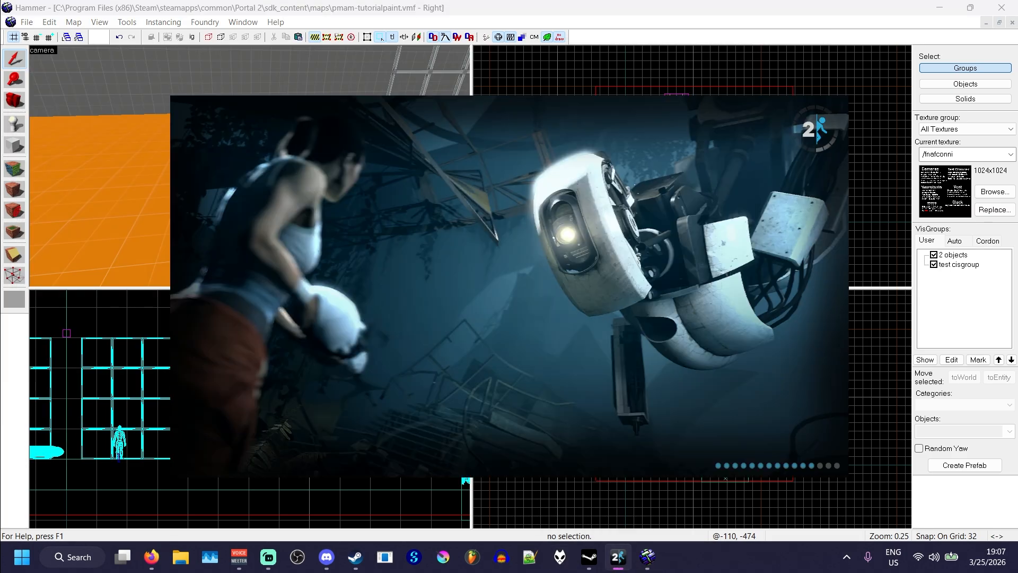
- Check in the game that the paint sphere paints the floor on map spawn, and switch back to Hammer
key("w")
scroll(510, 286, "up", 1)
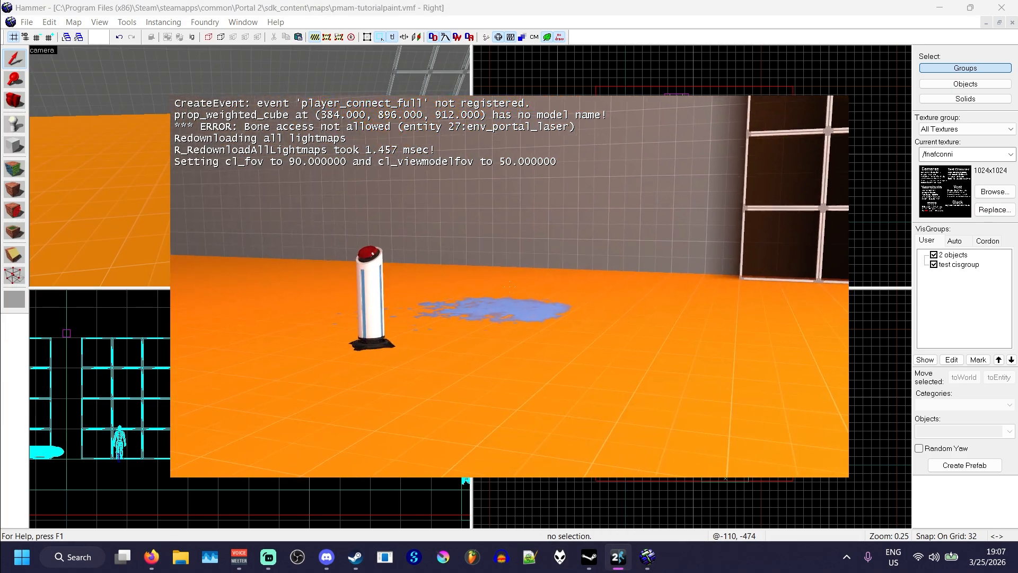
scroll(510, 287, "down", 1)
key("alt+Tab")
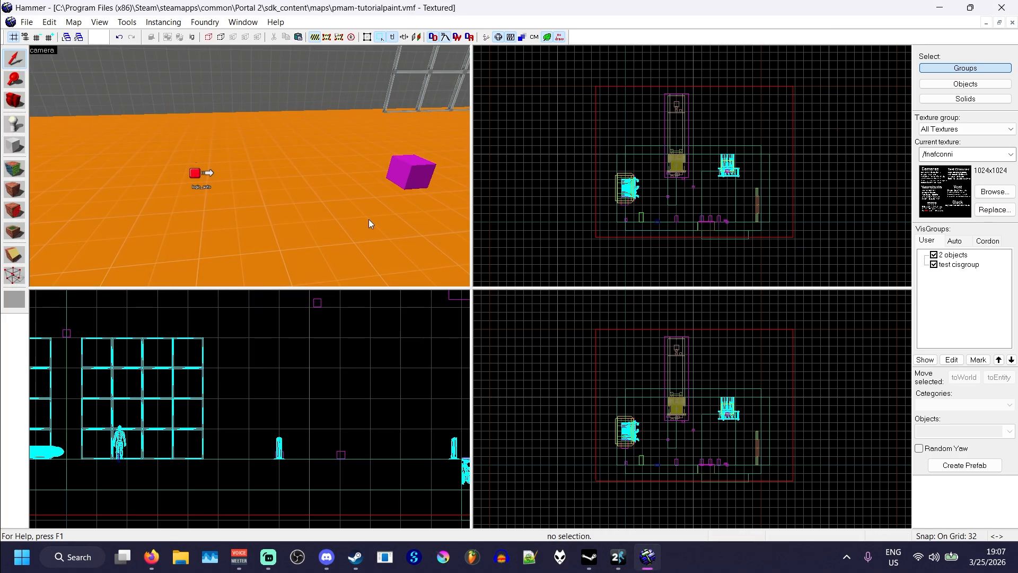
key("z")
key("s")
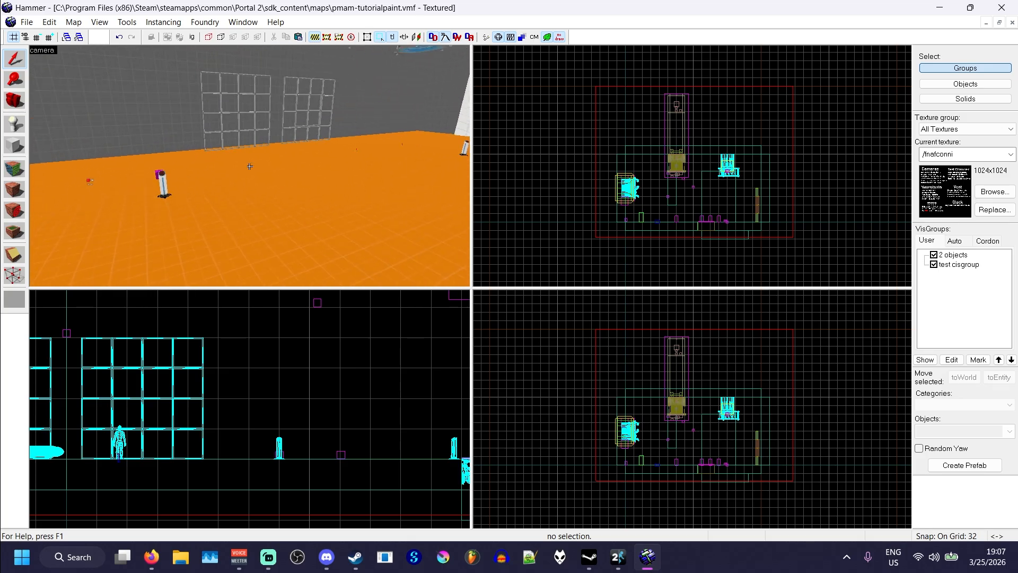
key("z")
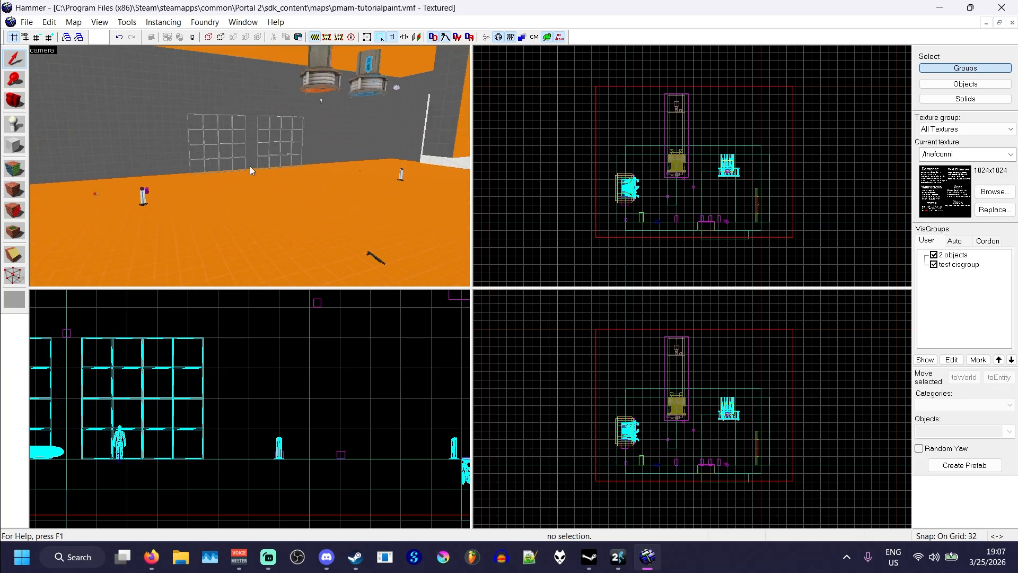
- Switch to Portal 2, resume the game, and walk across the room toward the gel droppers
left_click(631, 564)
key("Escape")
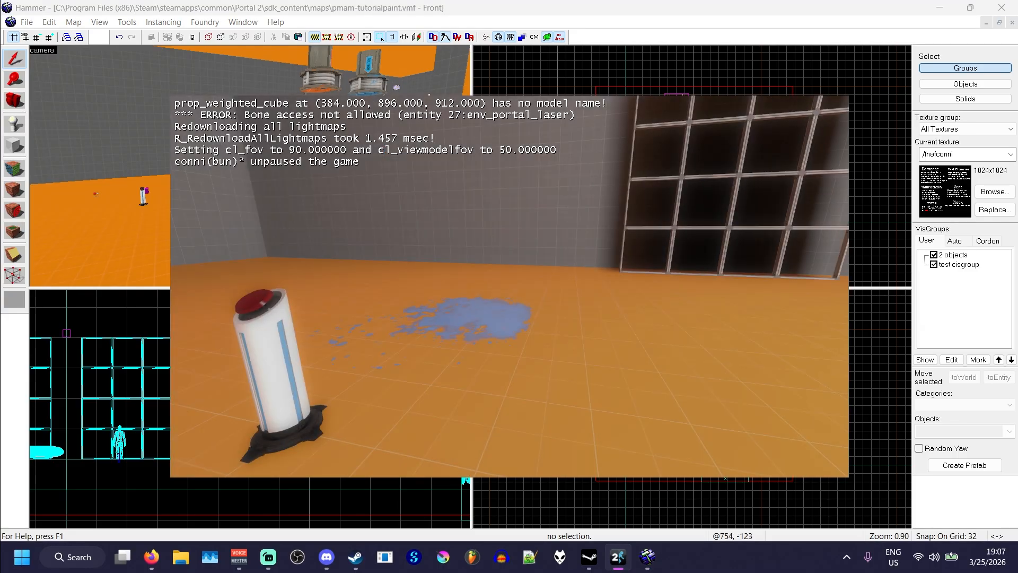
key("w")
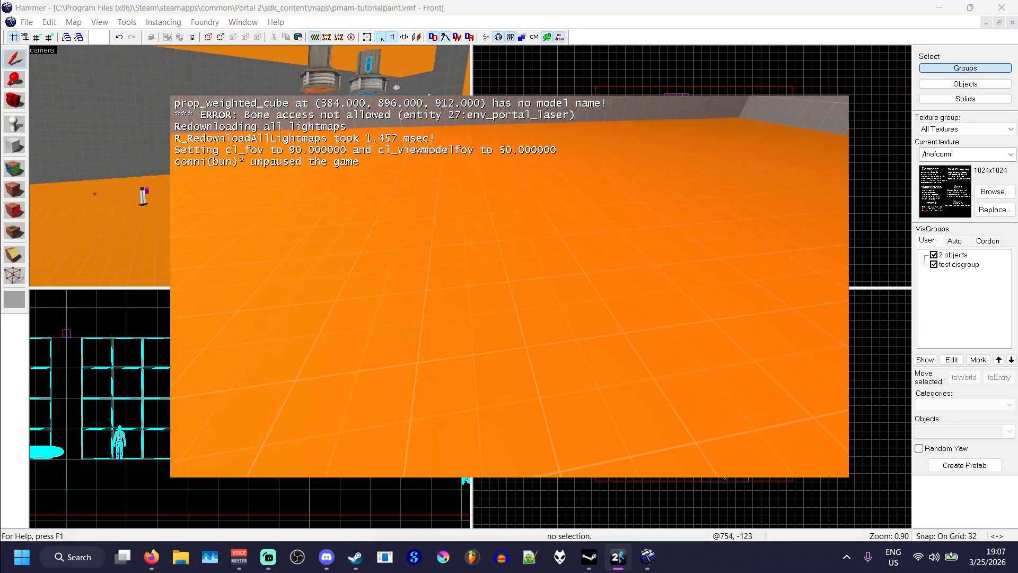
key("w")
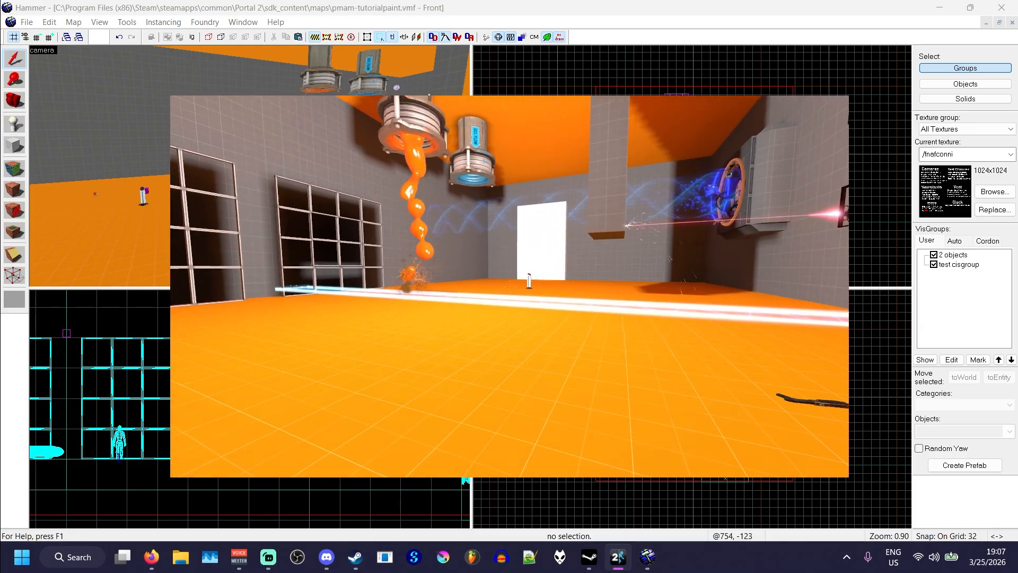
key("w")
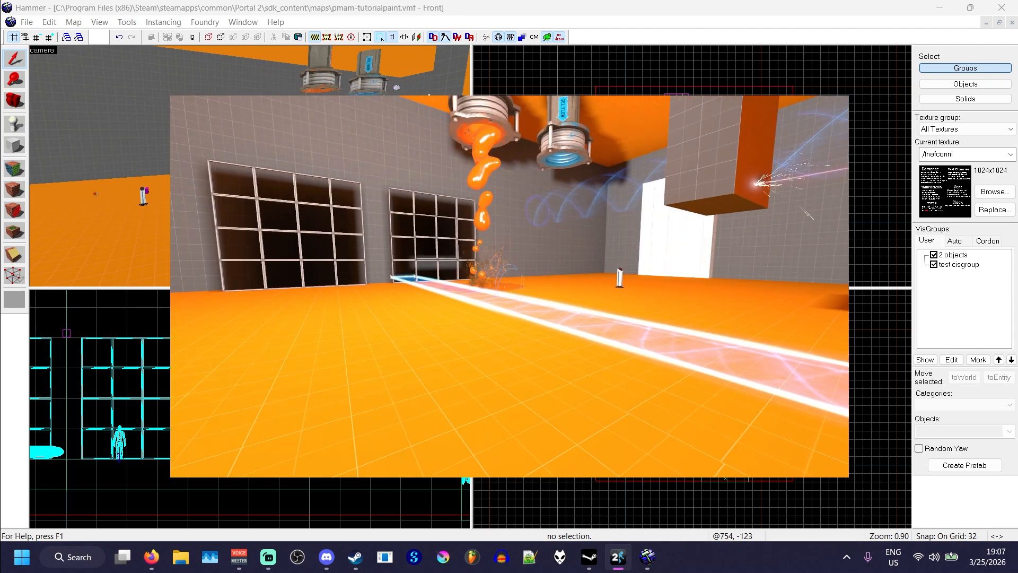
key("w")
- Fire portals to redirect the dropper's orange gel out of a wall and across the room
right_click(510, 286)
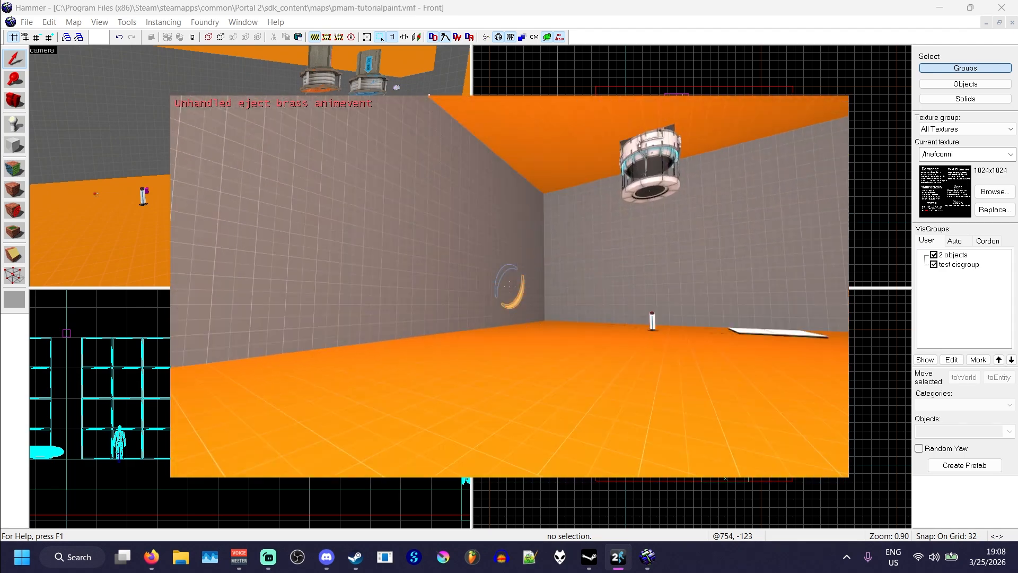
left_click(510, 287)
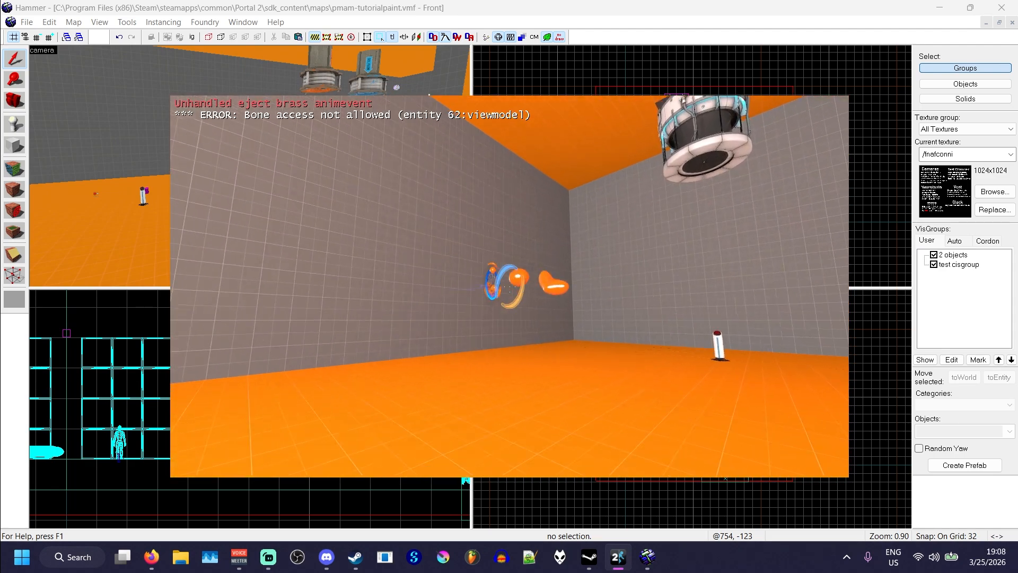
key("w")
left_click(510, 287)
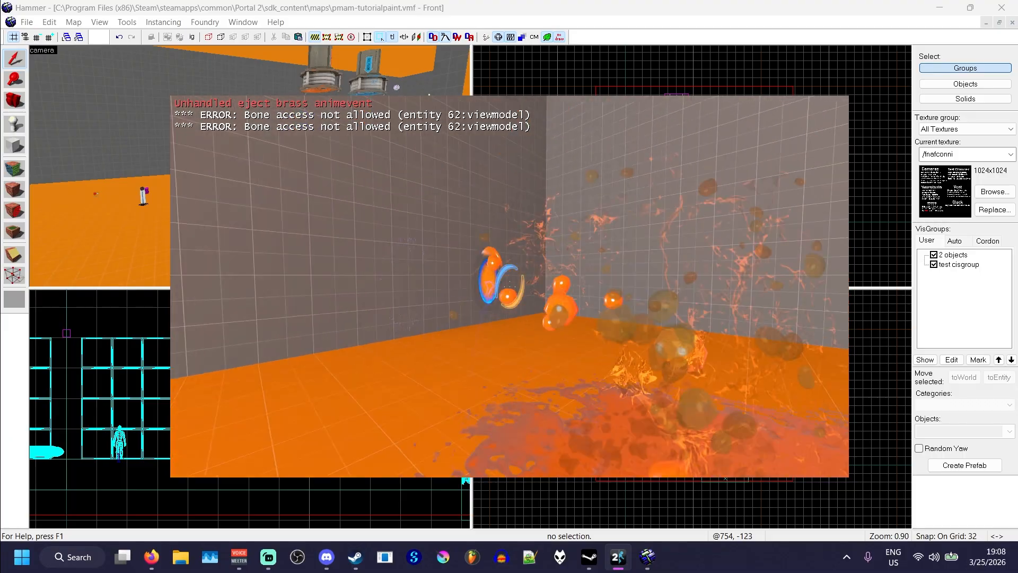
left_click(509, 287)
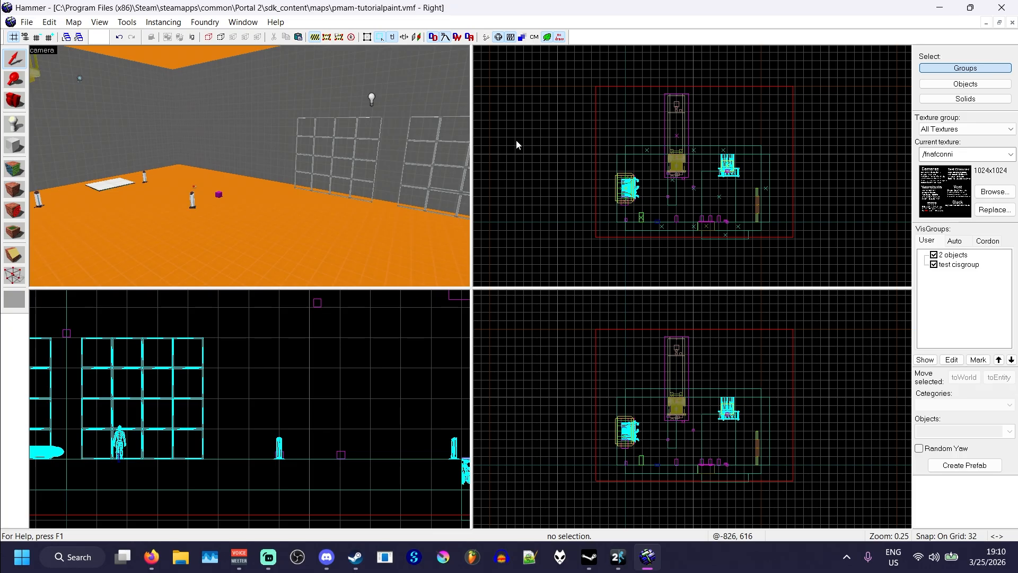
key("z")
key("w")
key("a")
key("z")
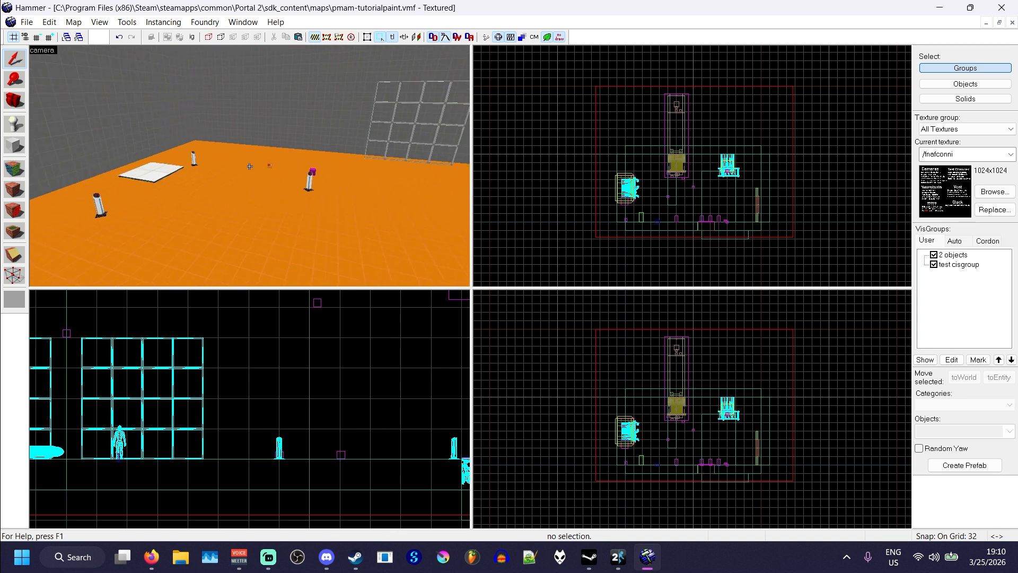